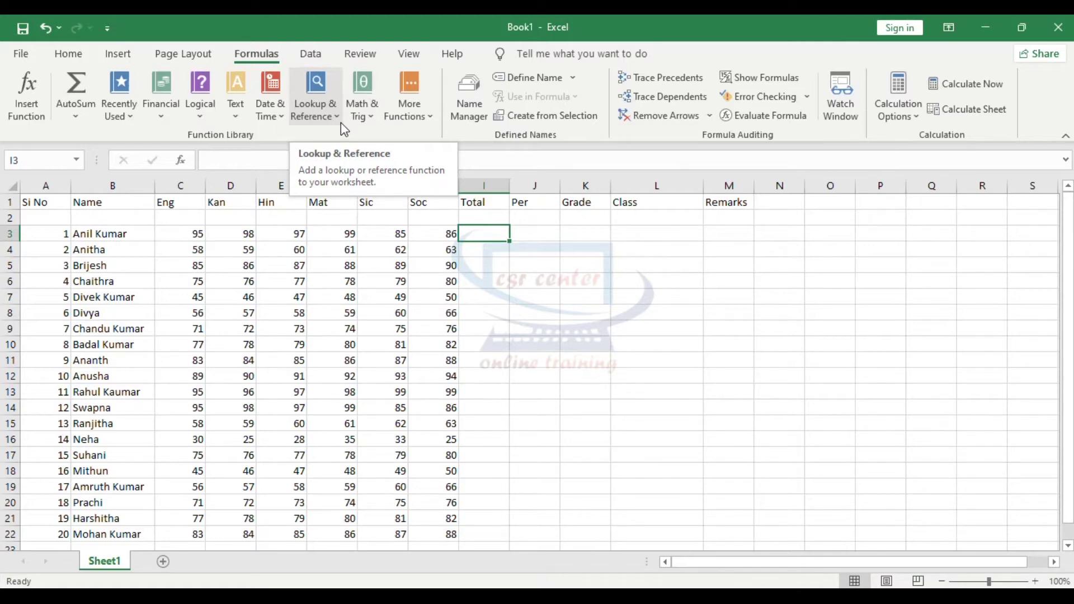
Examine the functions available for insertion, the quick AutoSum calculations and the recently used functions.
left_click(39, 89)
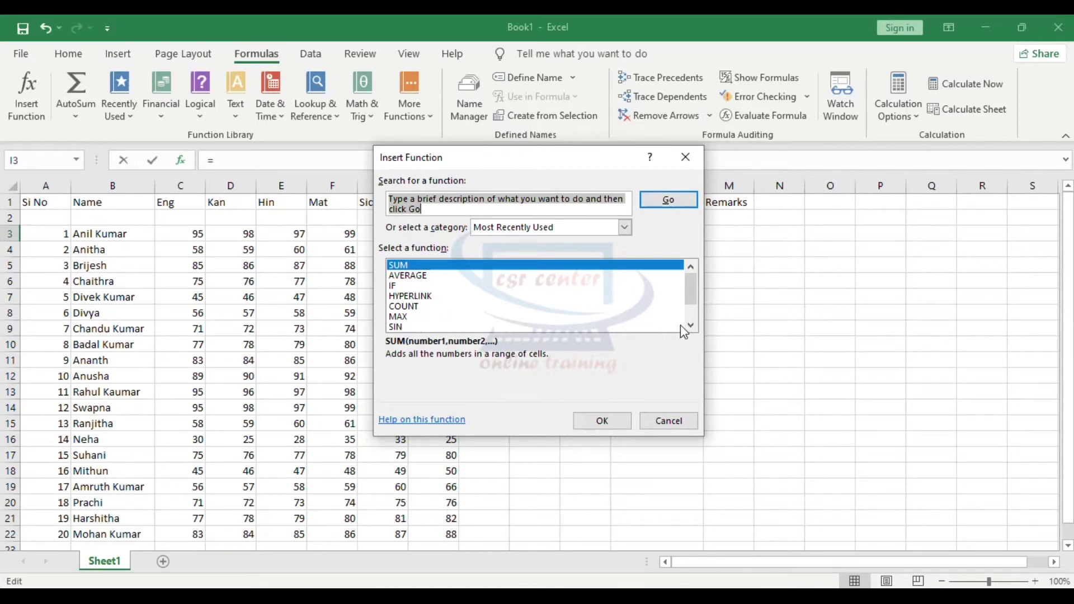
scroll(420, 309, "down", 1)
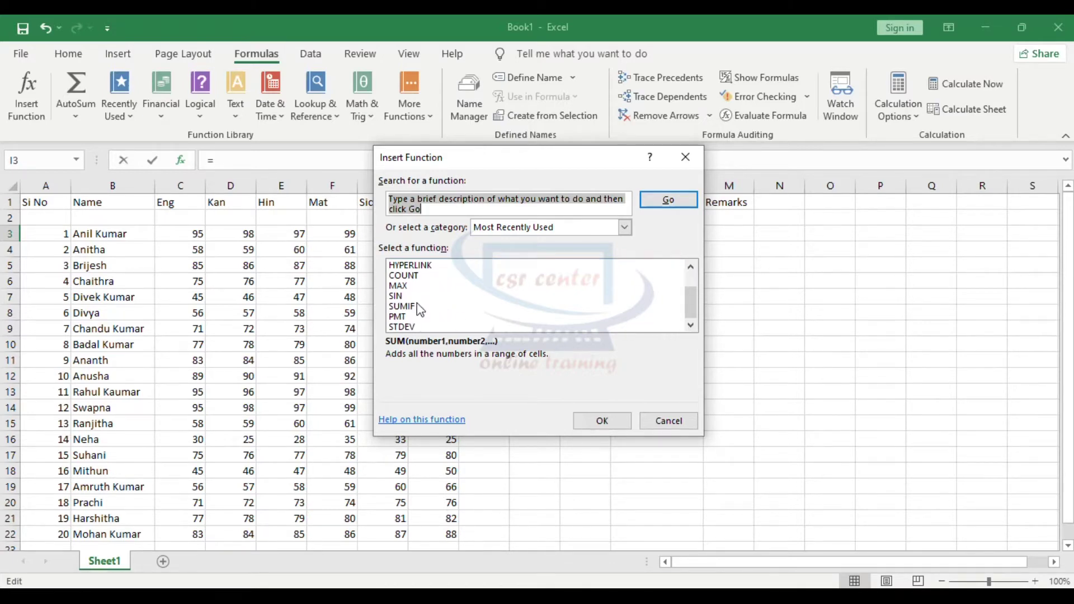
left_click(667, 425)
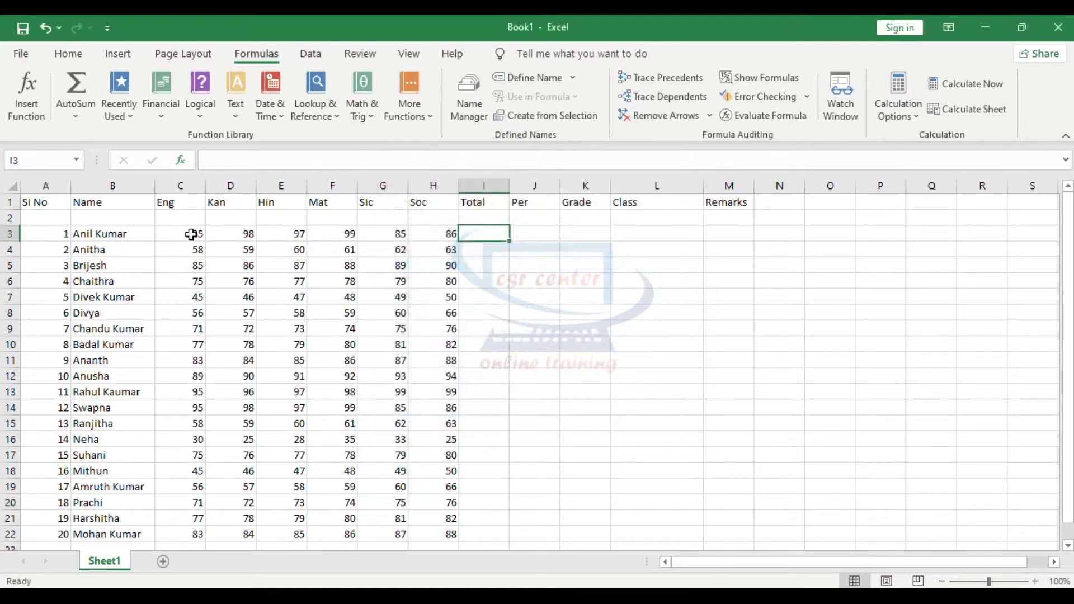
left_click(76, 114)
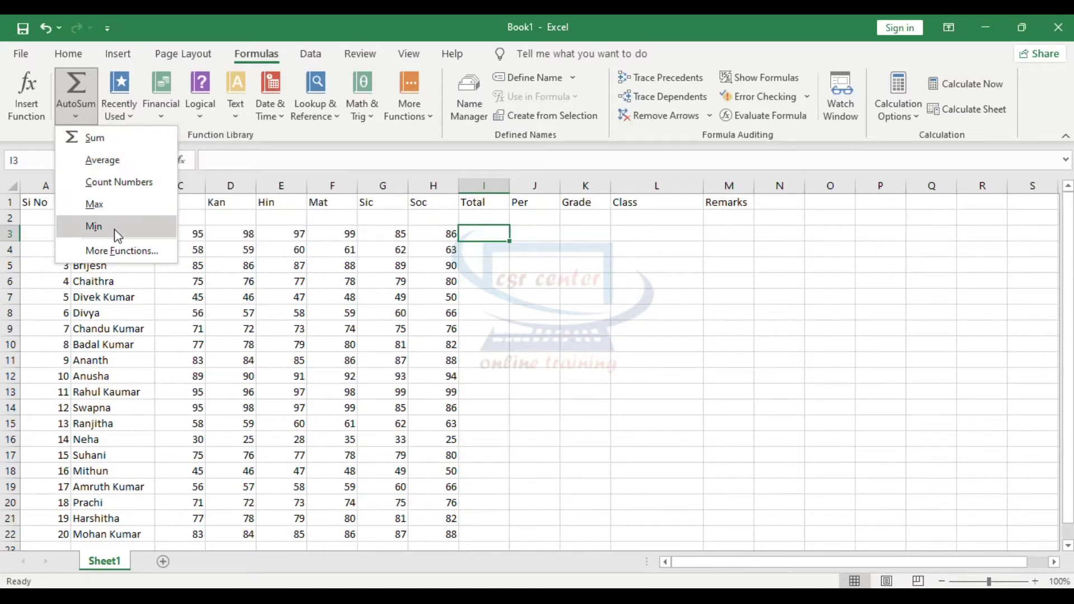
left_click(126, 250)
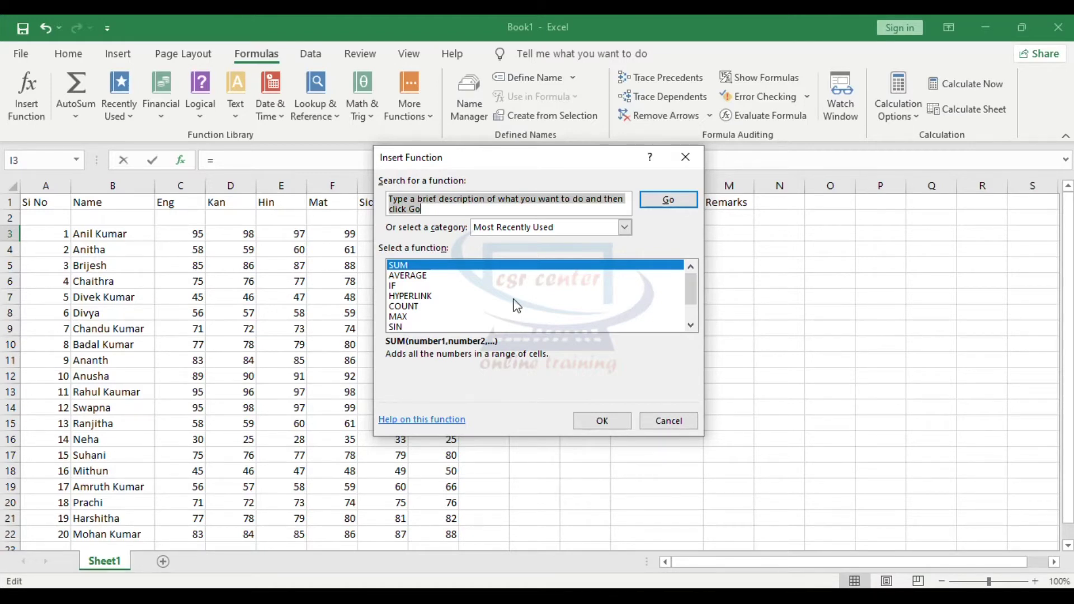
left_click(686, 158)
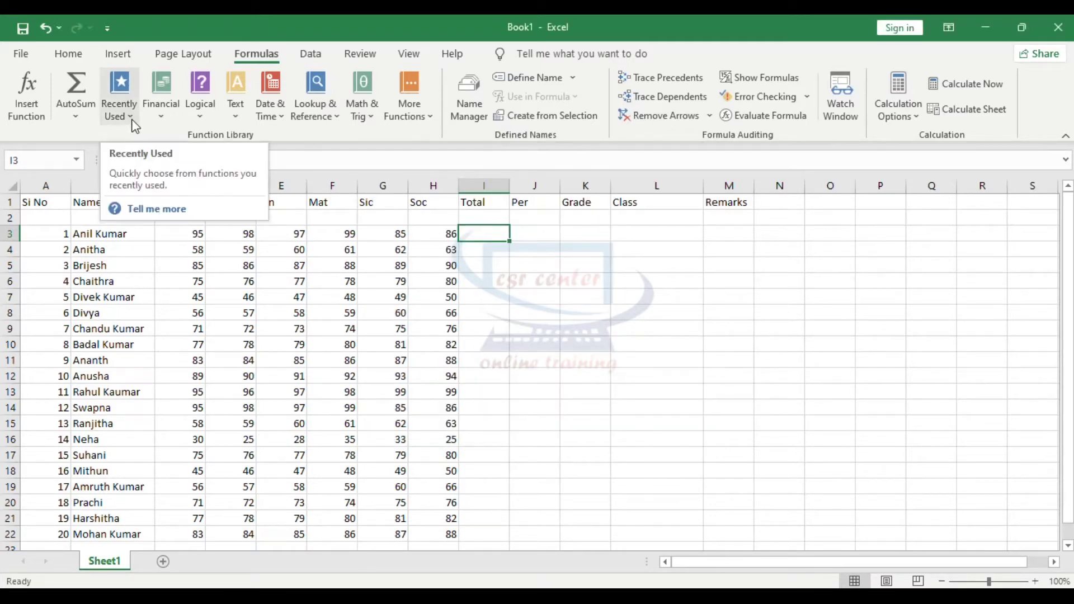
left_click(134, 123)
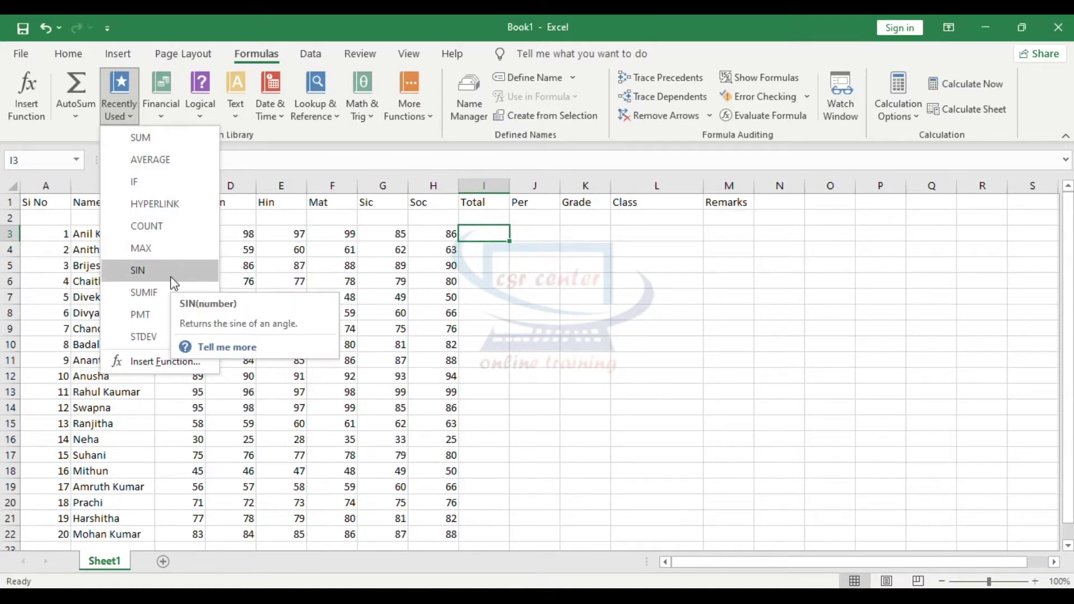
left_click(36, 116)
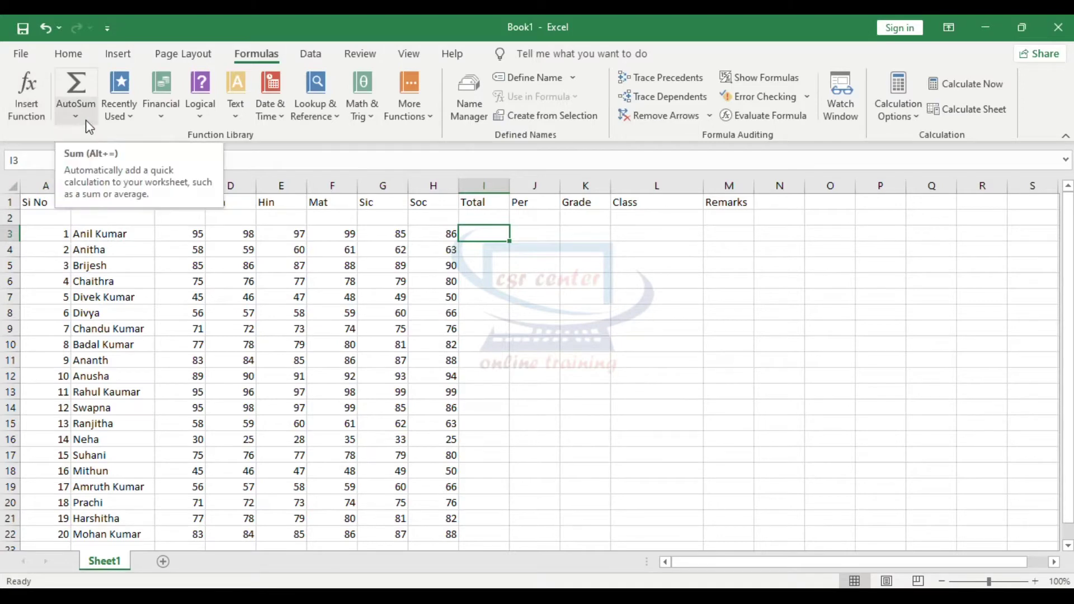
left_click(132, 120)
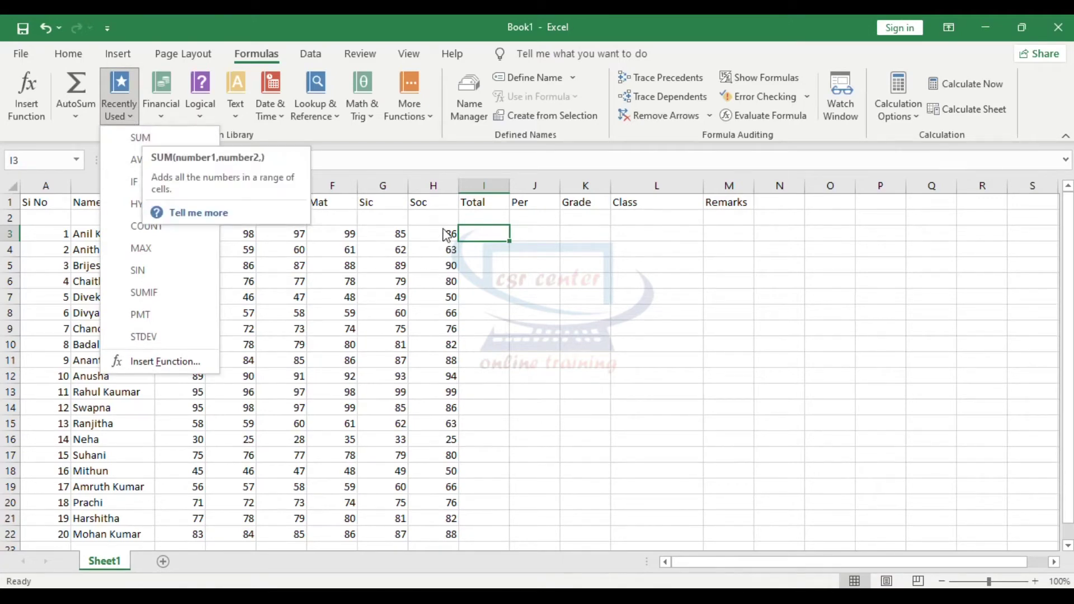
Total the first student's six subject marks in cell I3 with the formula =sum(C3:H3).
left_click(479, 233)
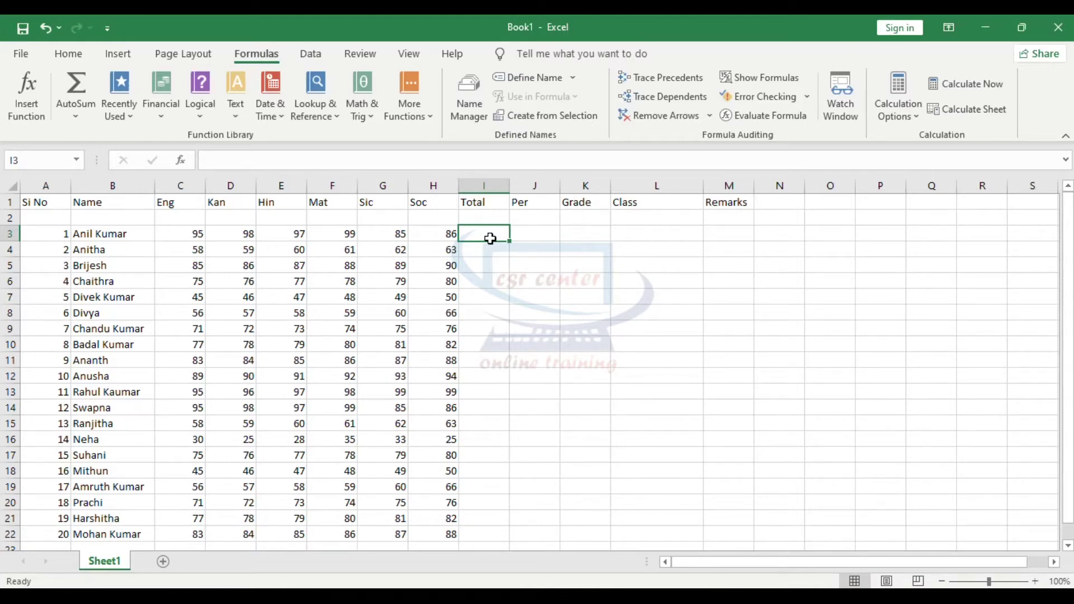
left_click_drag(180, 233, 450, 234)
left_click(488, 233)
type("=su")
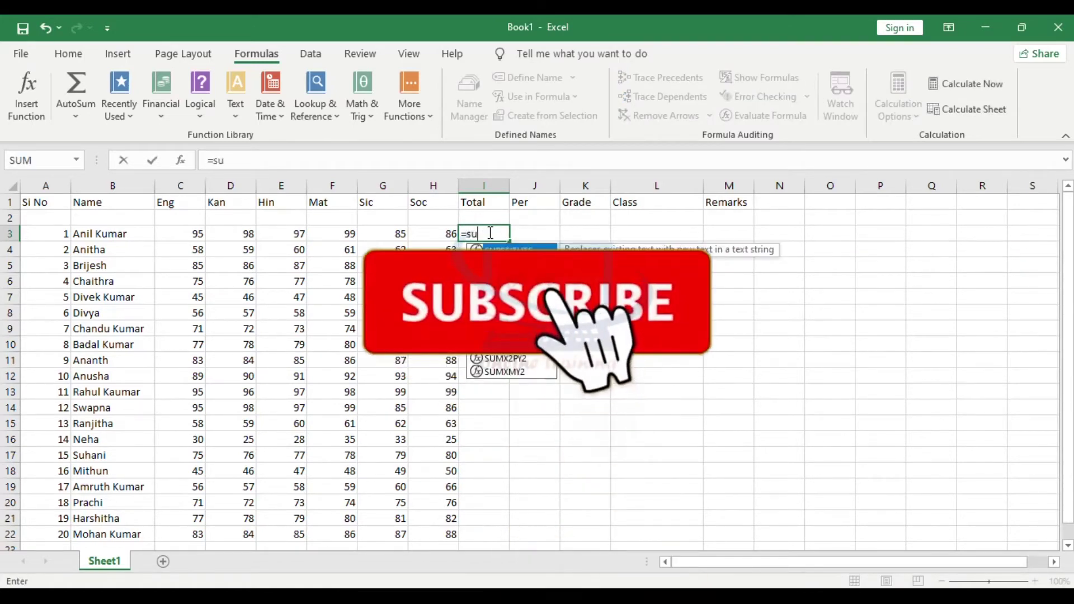
type("m")
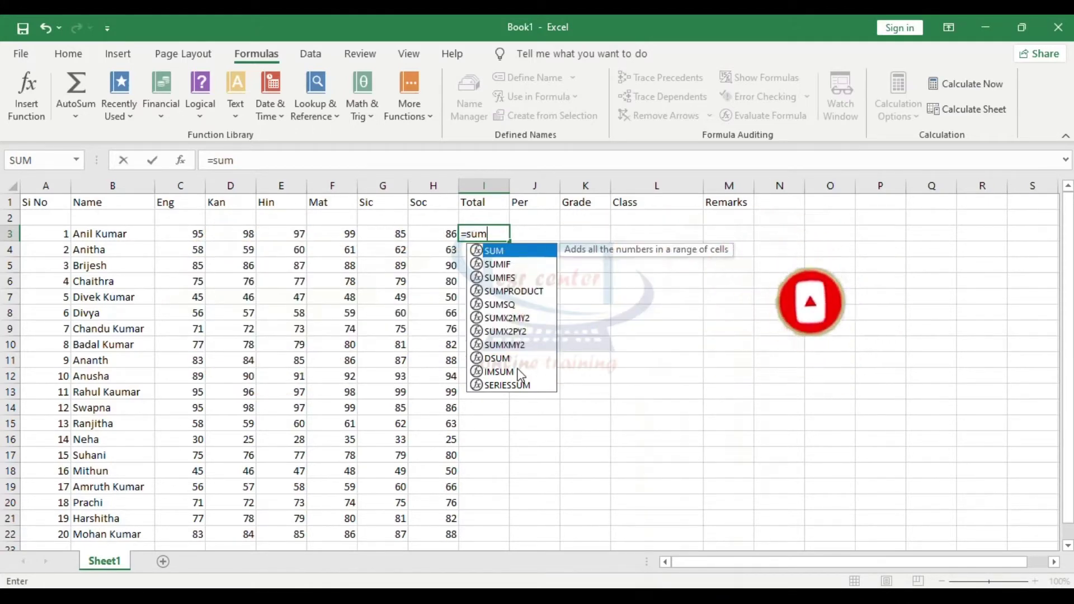
type("(")
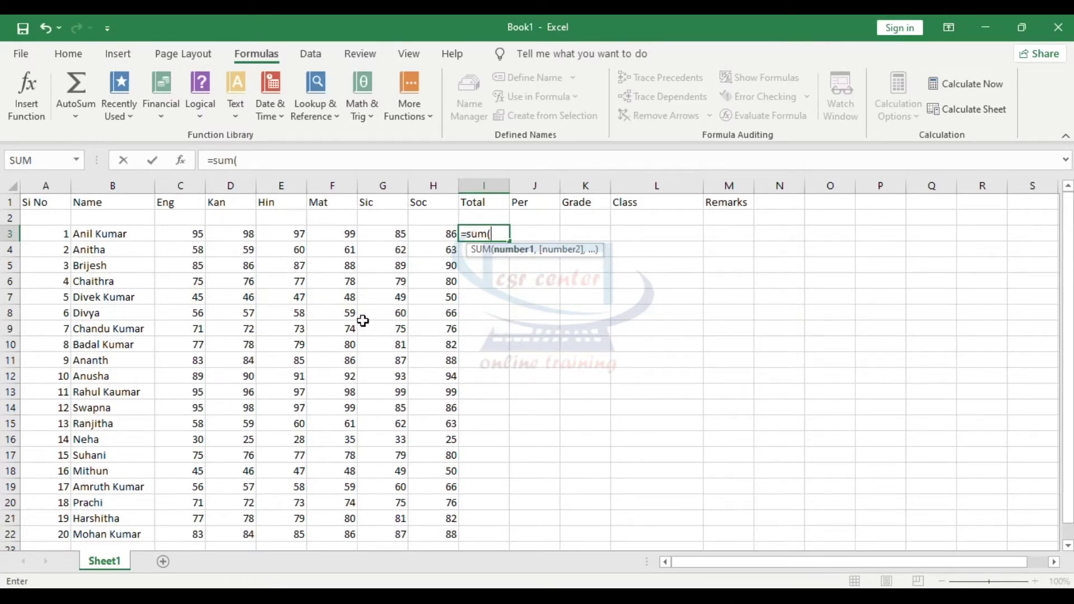
left_click_drag(192, 232, 438, 234)
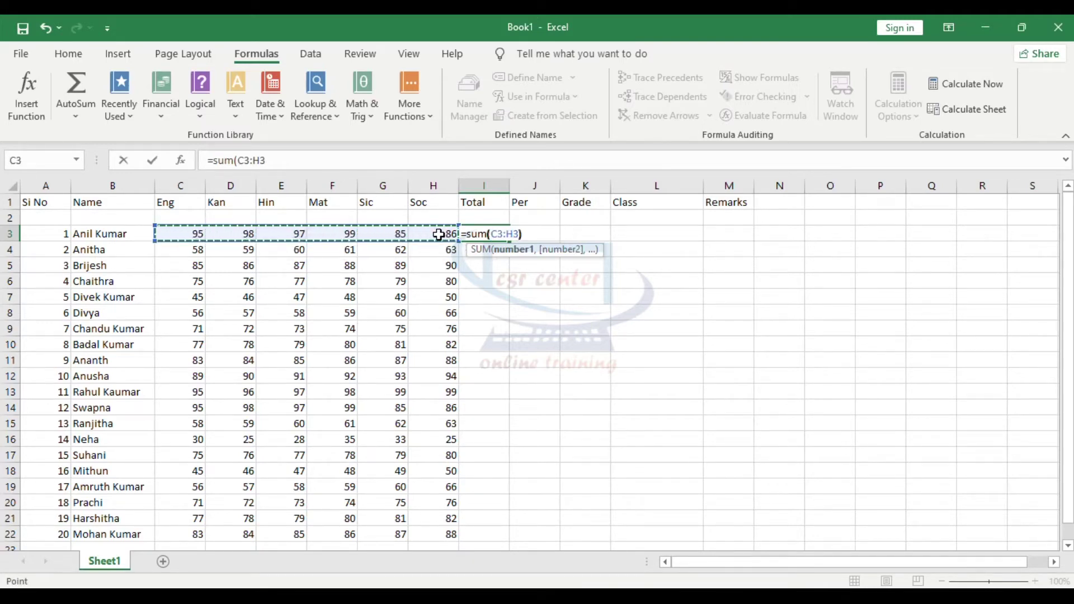
type(")")
key("Return")
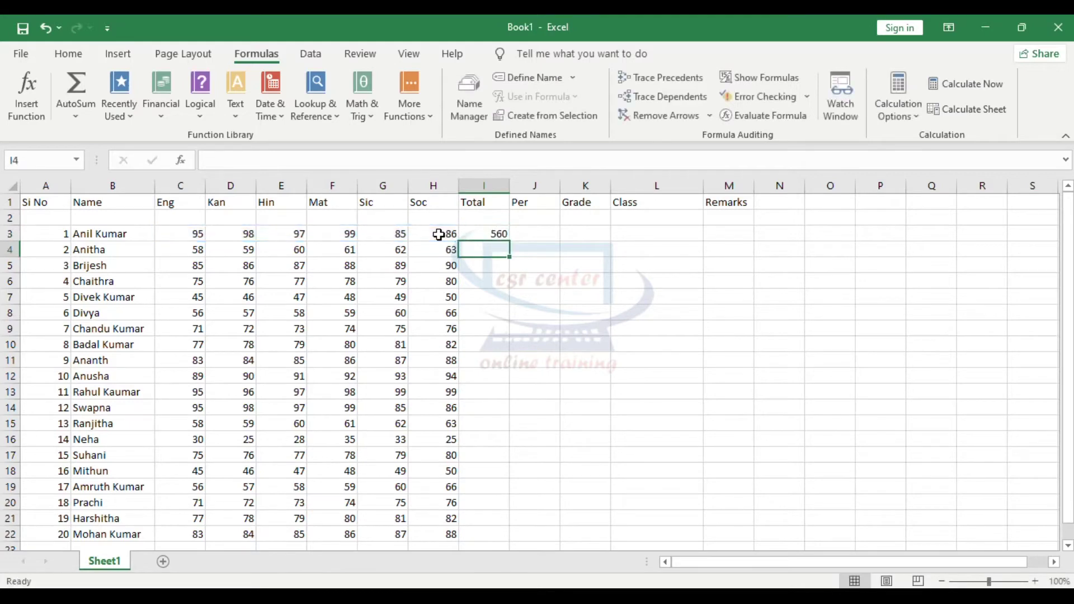
Add up separate, non-adjacent marks in cell I4 with the formula =sum(C4,D7,G9,G11,C11).
type("=sum")
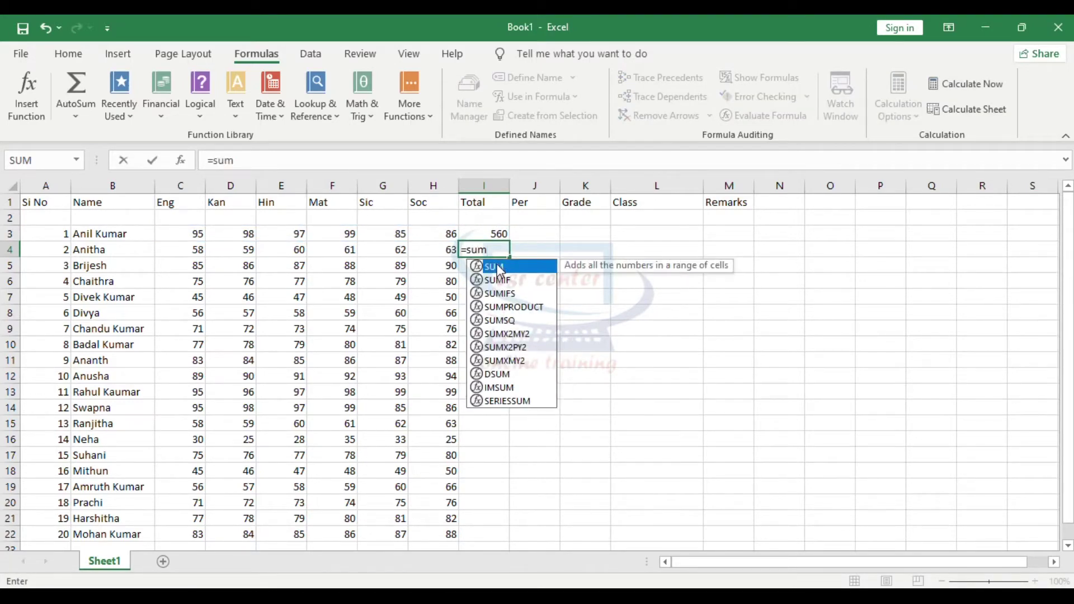
type("(")
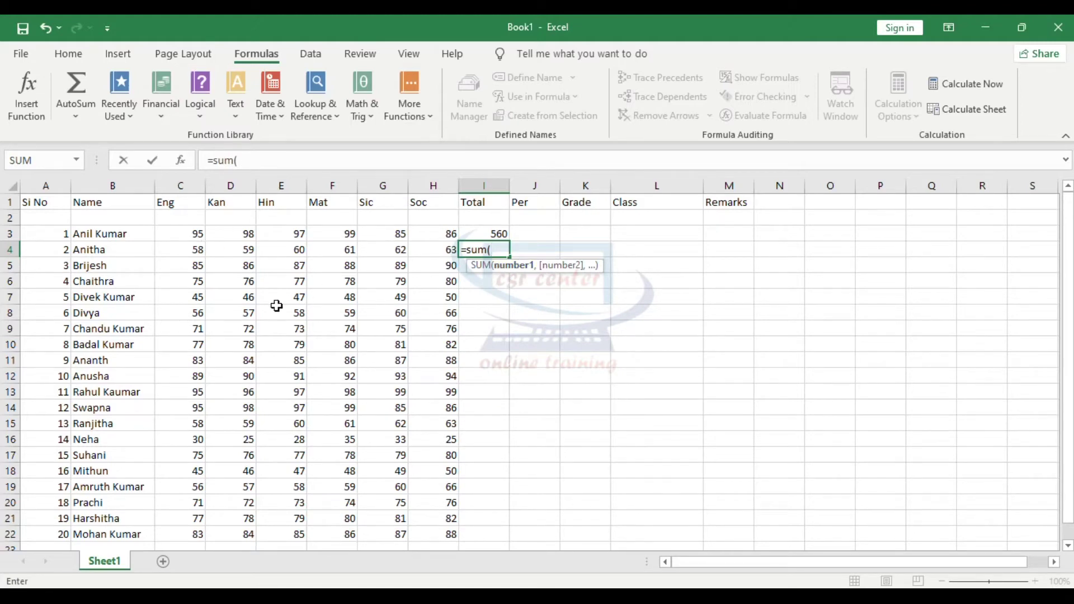
left_click(191, 251)
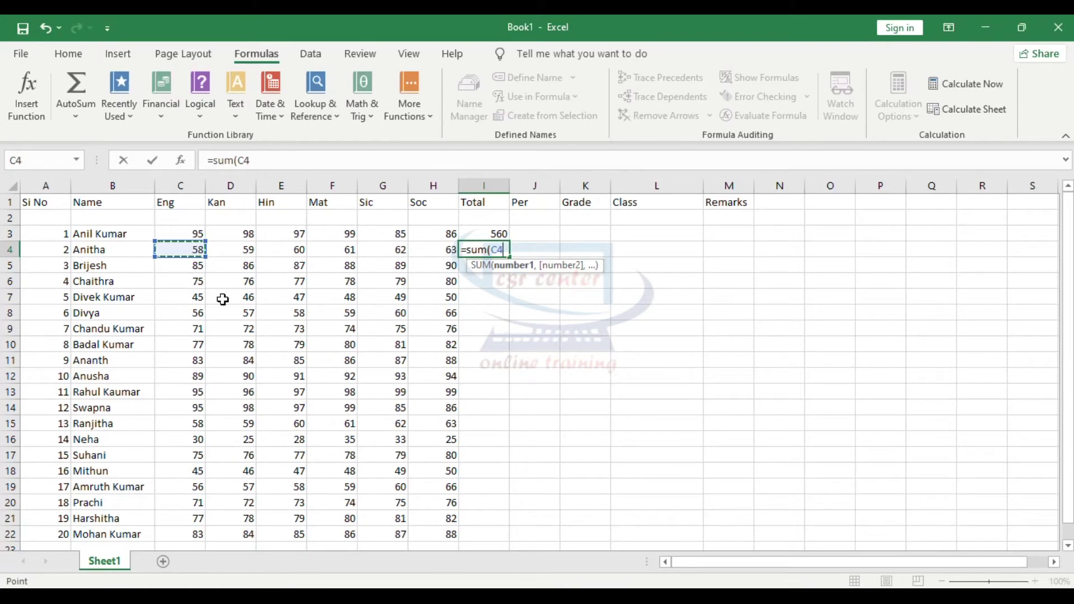
type(",")
left_click(243, 301)
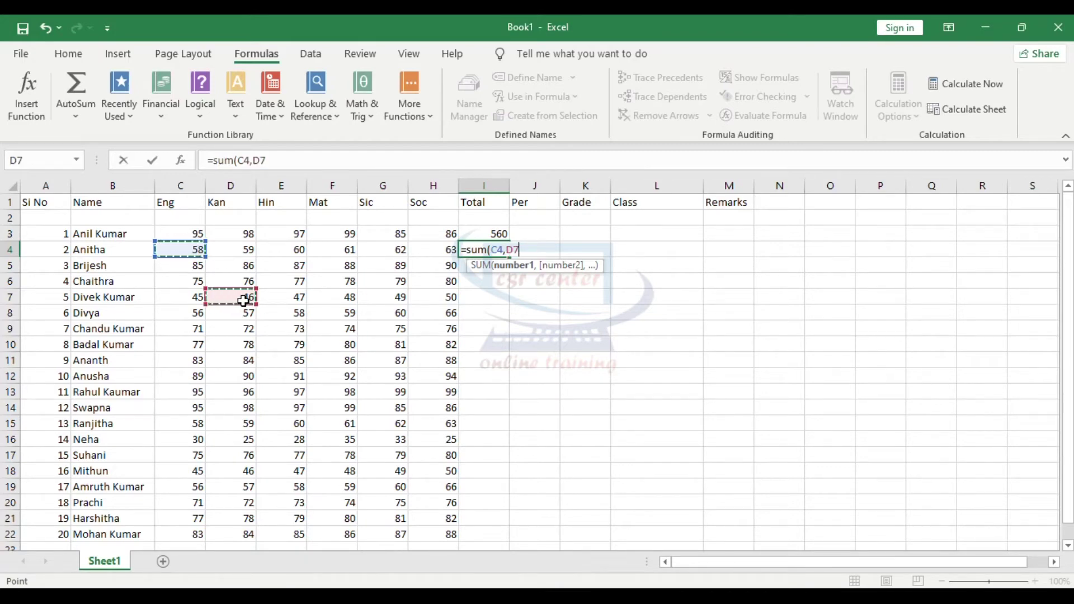
type(",")
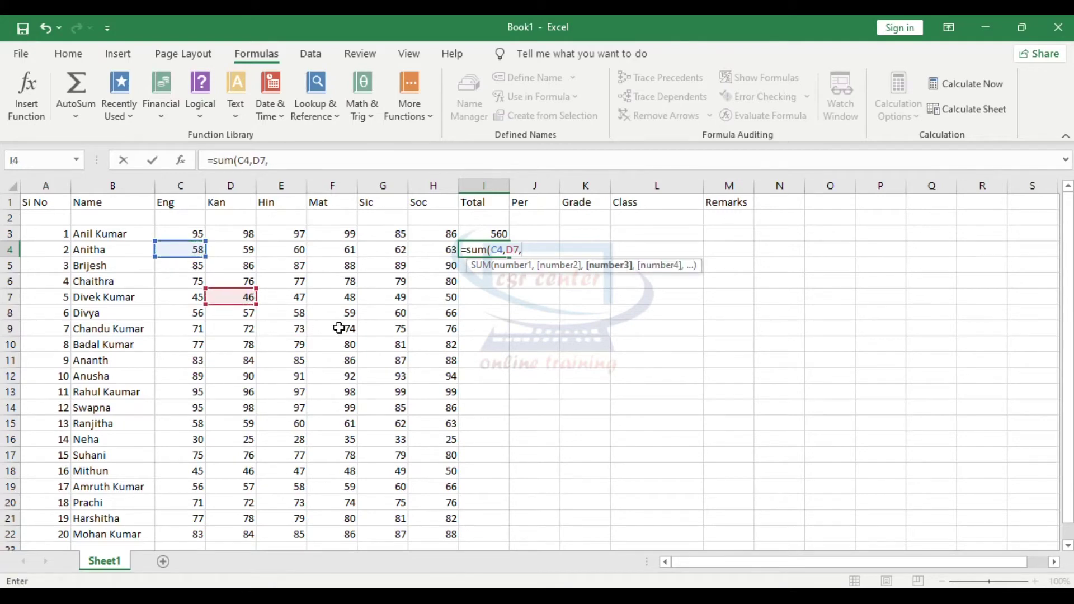
left_click(352, 314)
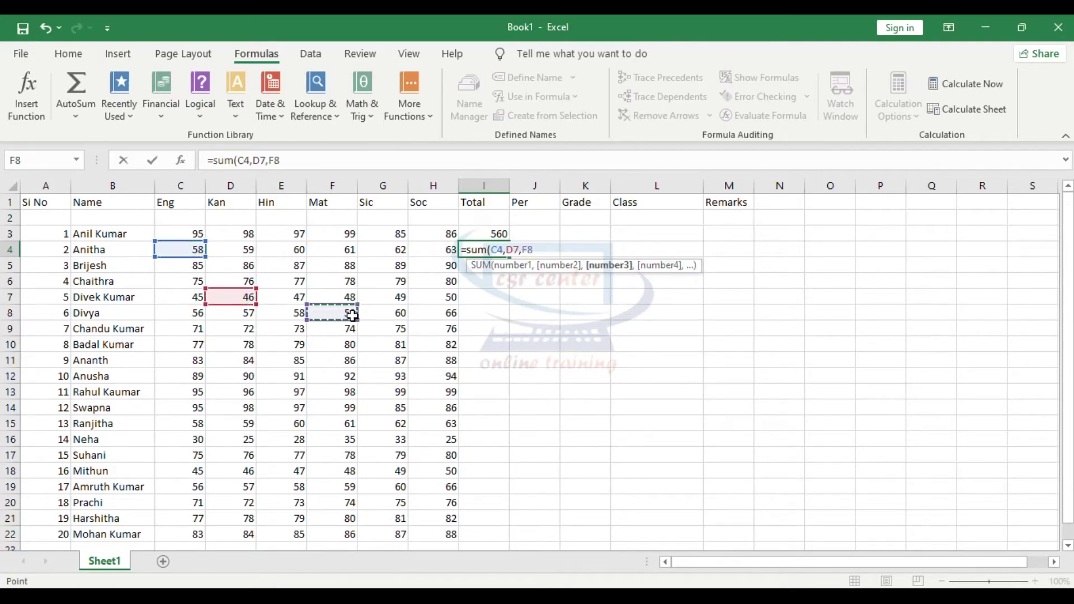
left_click(395, 334)
type(",")
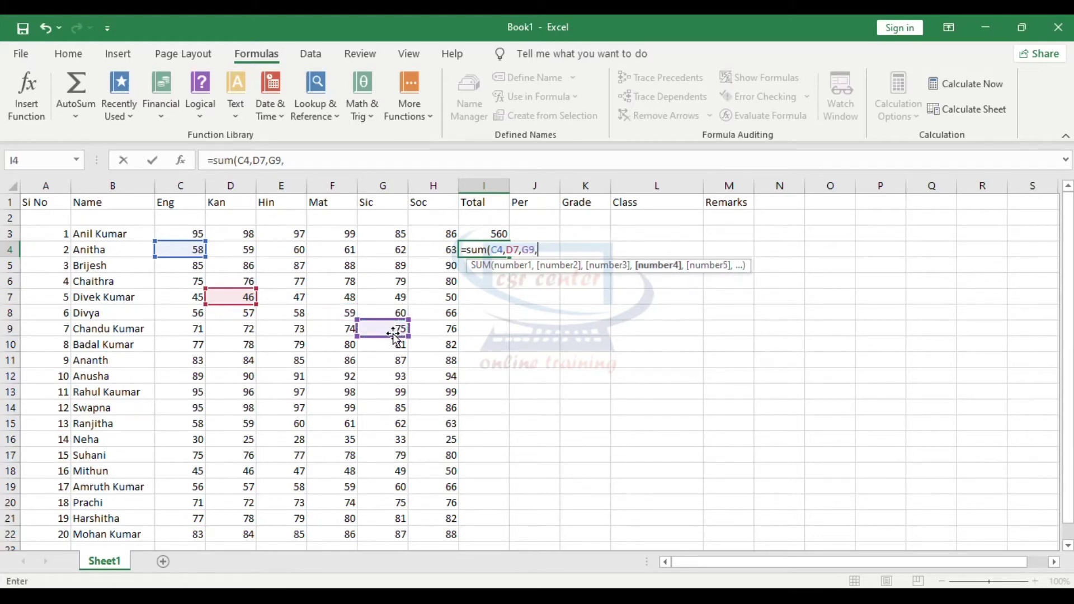
left_click(402, 364)
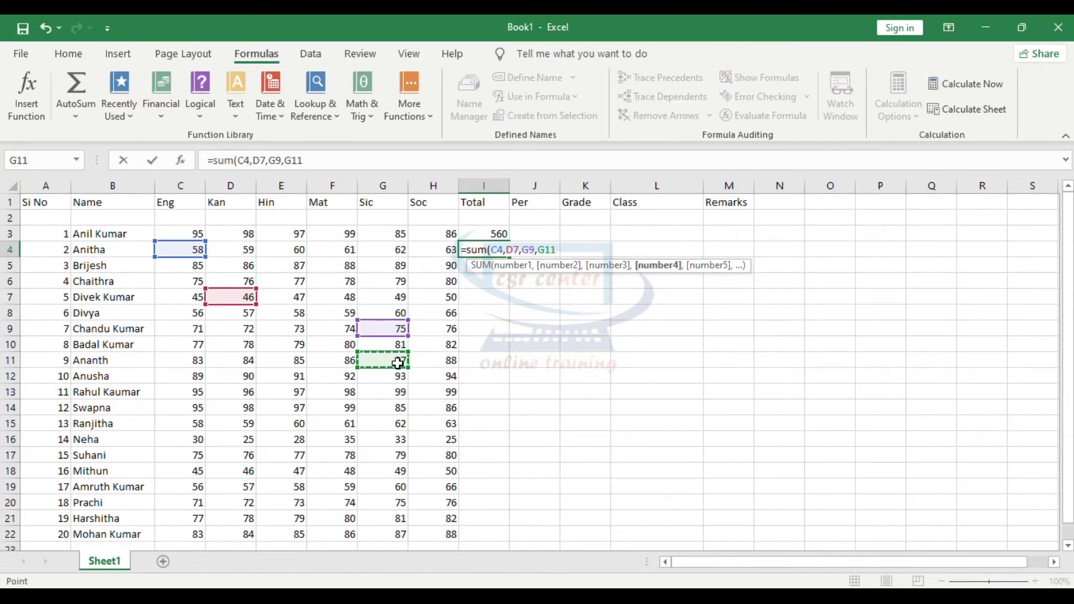
type(",")
left_click(201, 360)
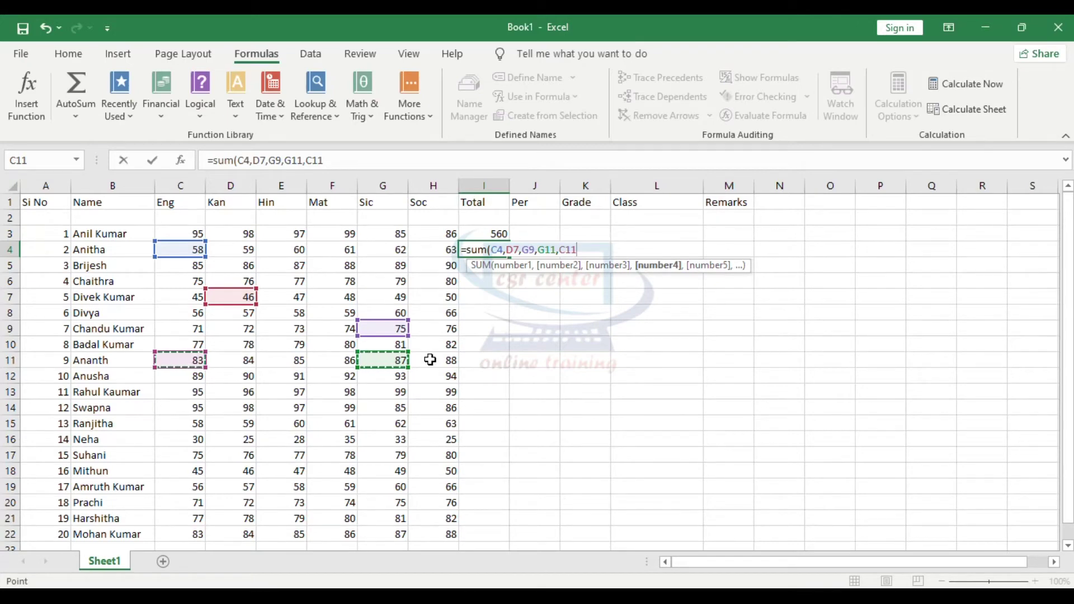
type(")")
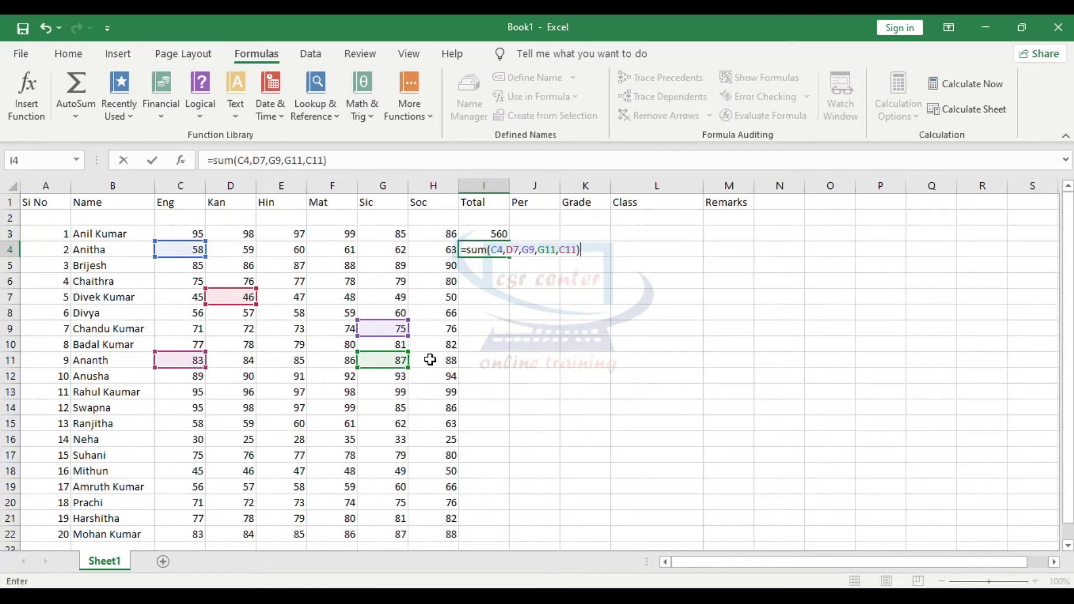
key("Return")
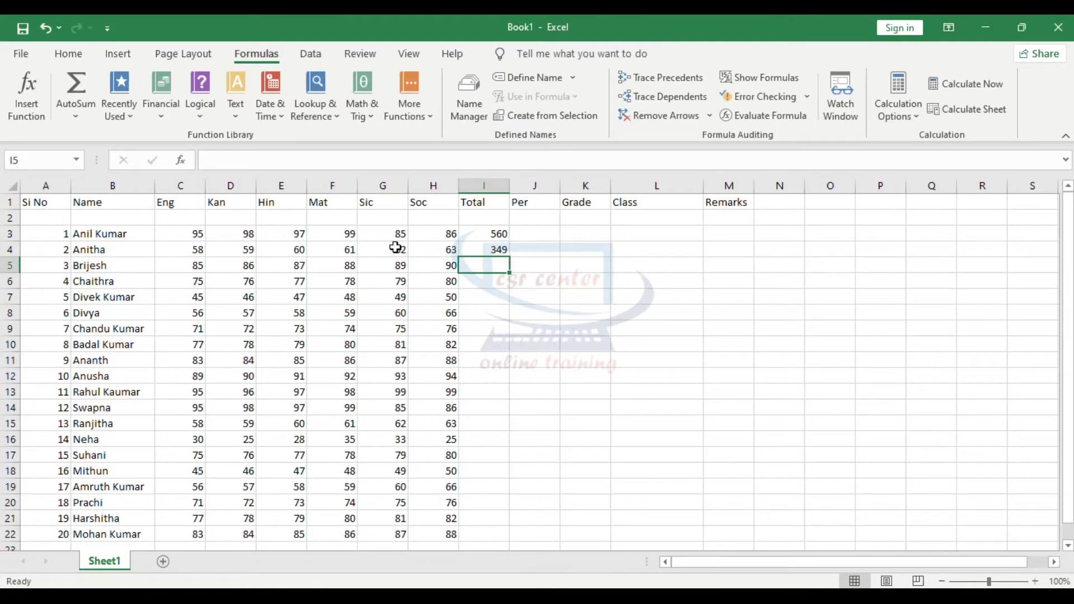
Calculate the average of the marks in C4:H4 in cell I5 using the AutoSum Average function.
left_click(77, 116)
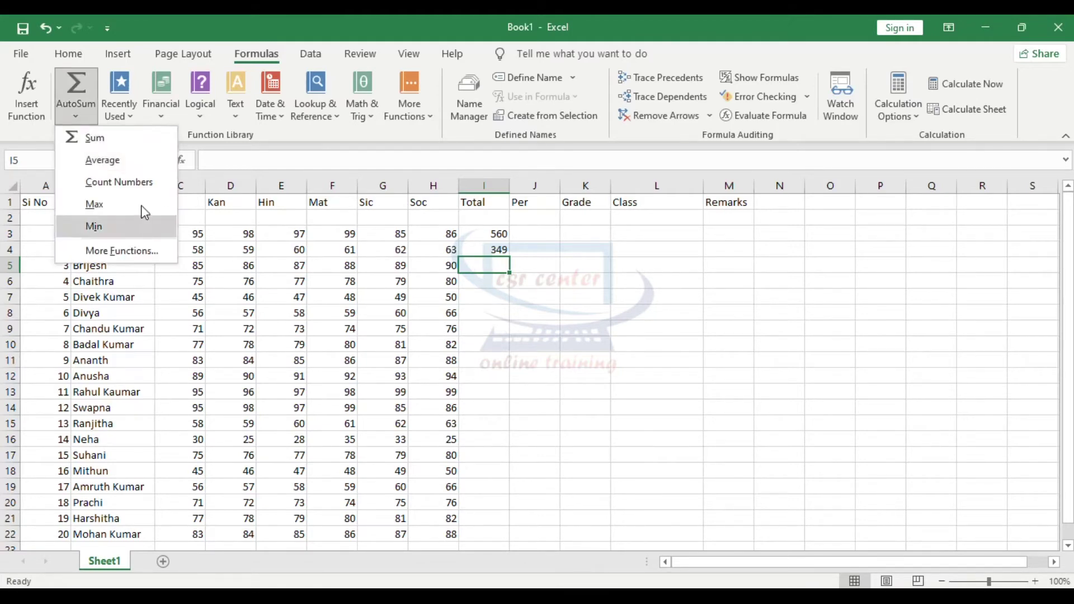
left_click(102, 160)
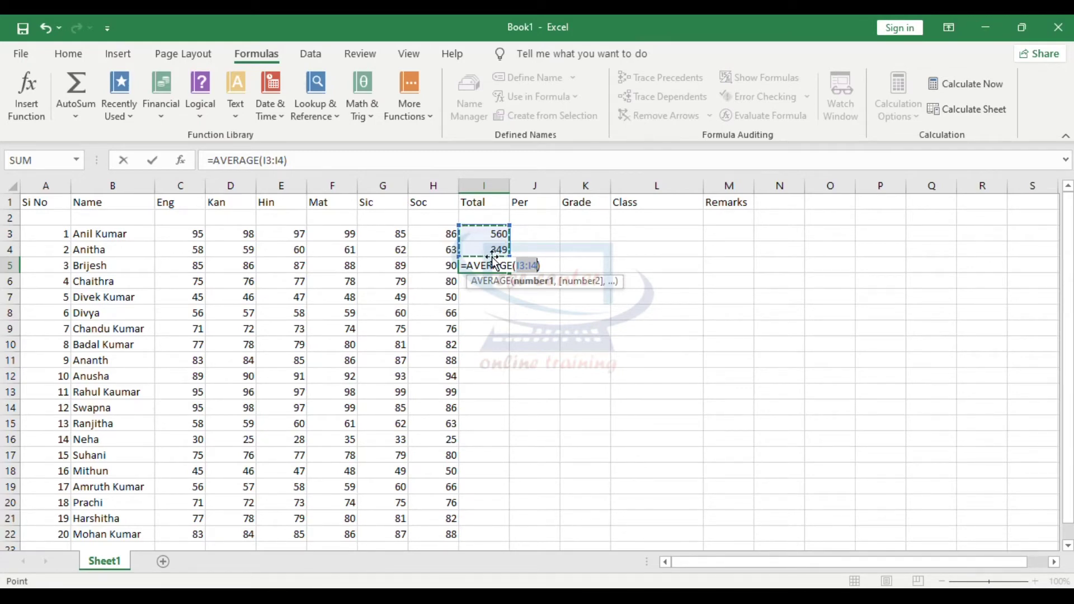
left_click_drag(191, 253, 437, 250)
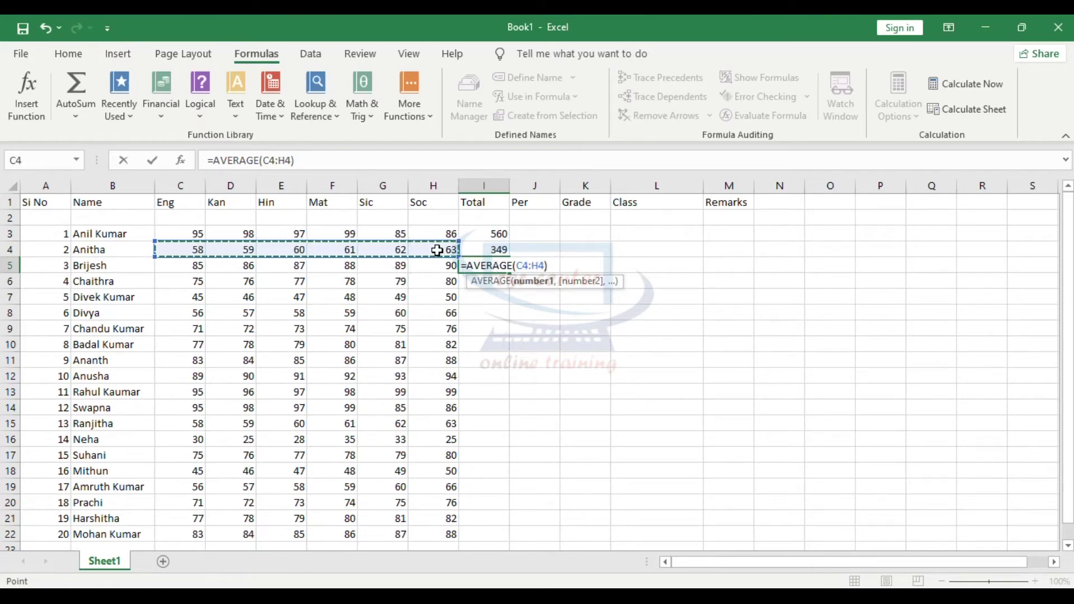
key("Return")
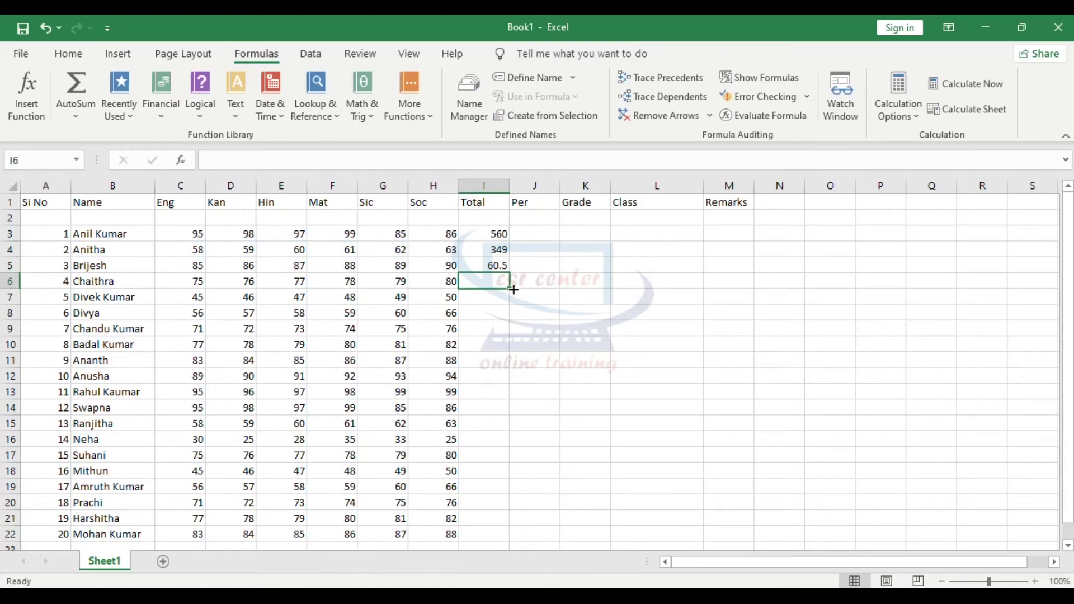
Count the numeric marks in C8:H8 in cell I8 using Count Numbers.
left_click(486, 313)
left_click(75, 116)
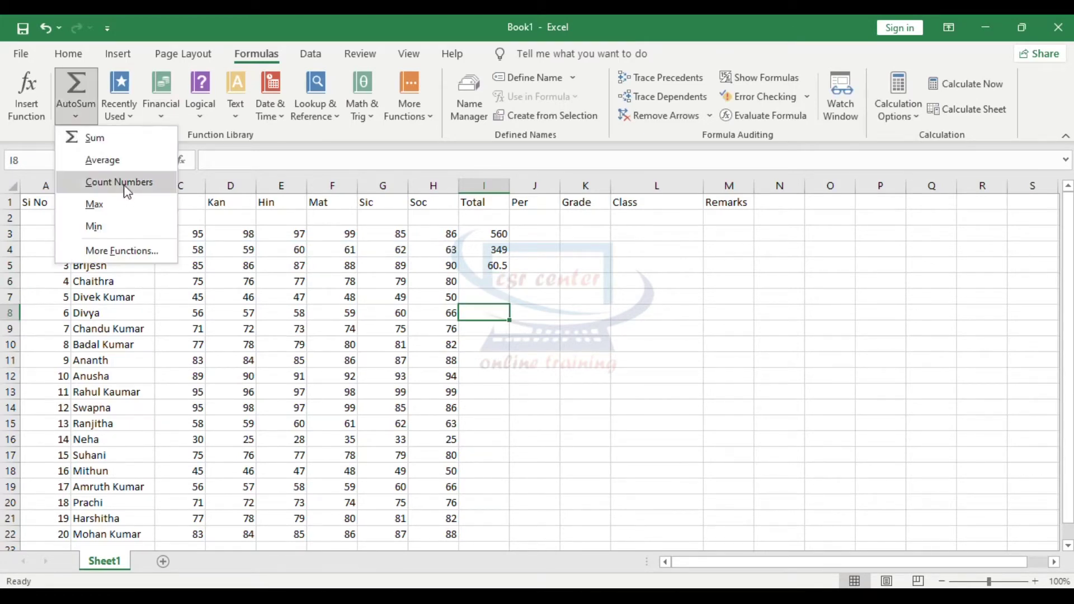
left_click(126, 184)
key("ctrl+Return")
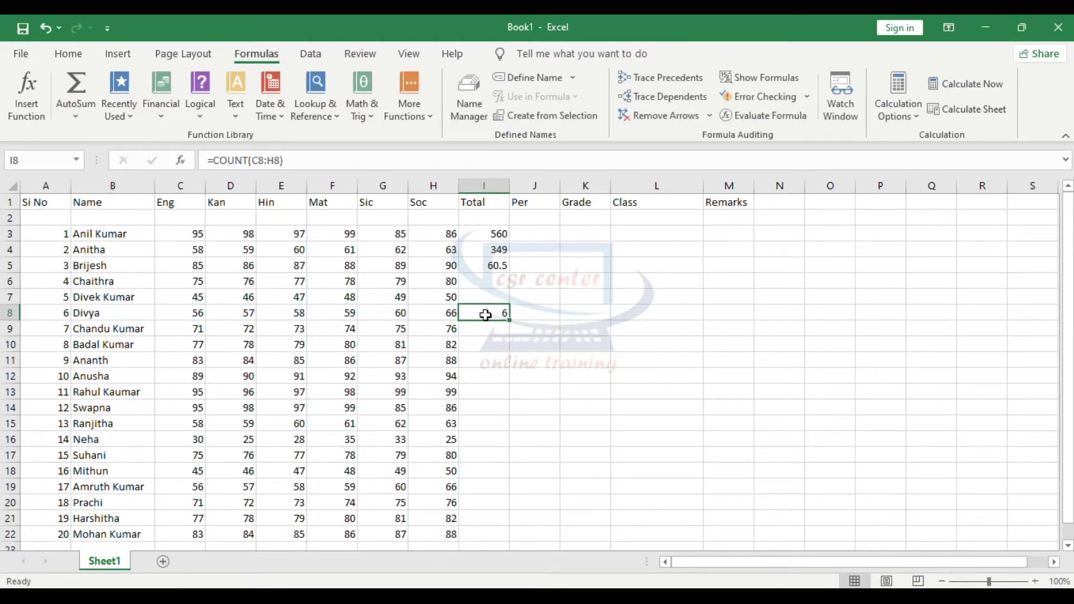
Go through the marks in C8 to H8 one by one to check the count in I8.
left_click(189, 313)
left_click(234, 312)
left_click(291, 315)
left_click(337, 315)
left_click(382, 314)
left_click(441, 313)
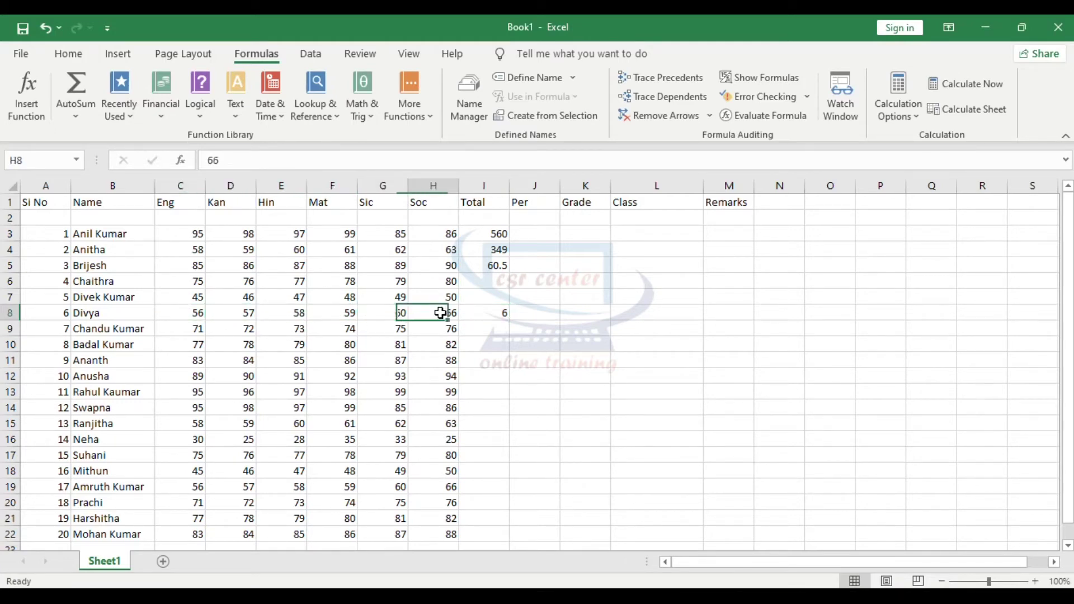
left_click(497, 314)
Count the numeric marks in C3:H9 in cell I10 using the AutoSum Count Numbers function.
left_click(490, 338)
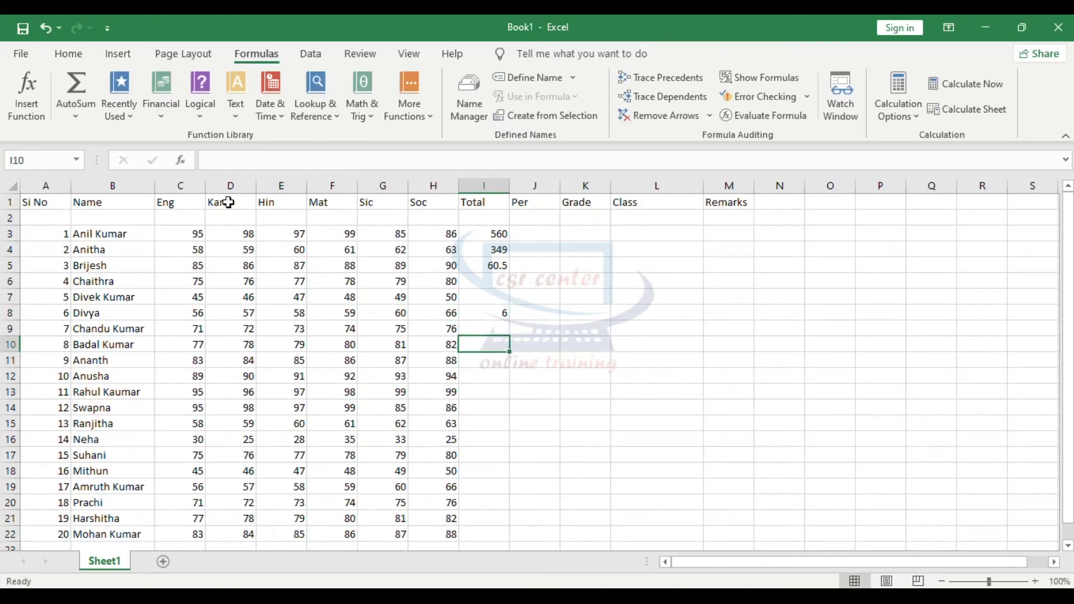
left_click(75, 116)
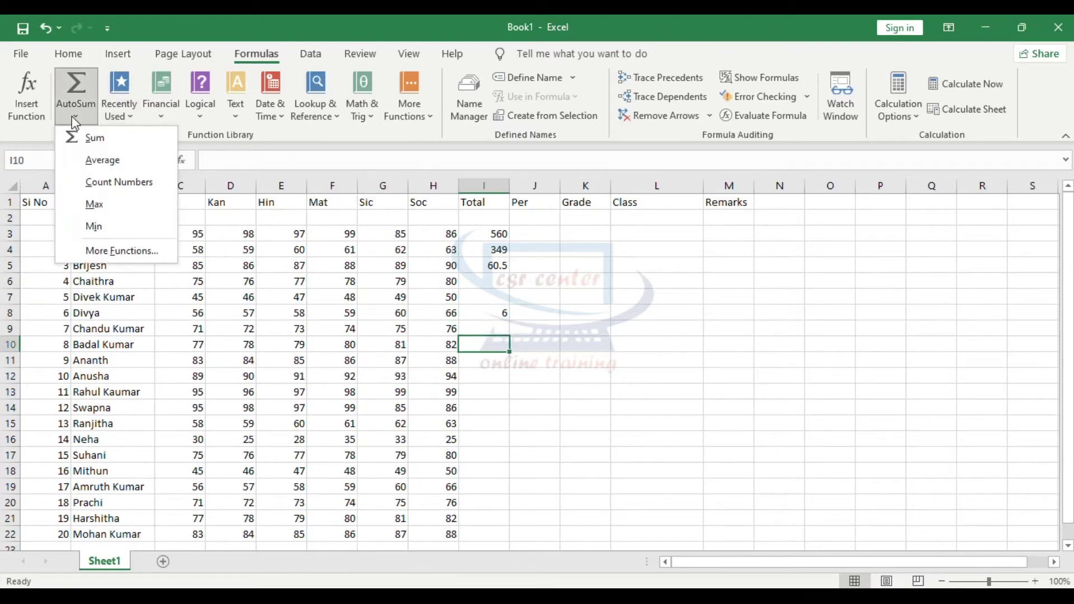
left_click(109, 182)
left_click_drag(179, 234, 439, 325)
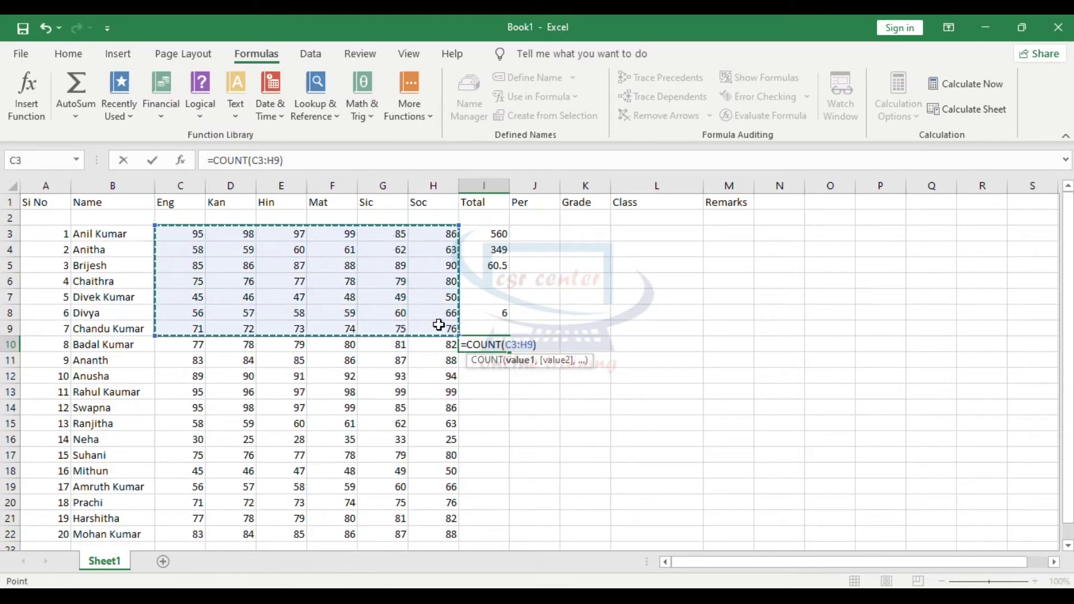
key("Return")
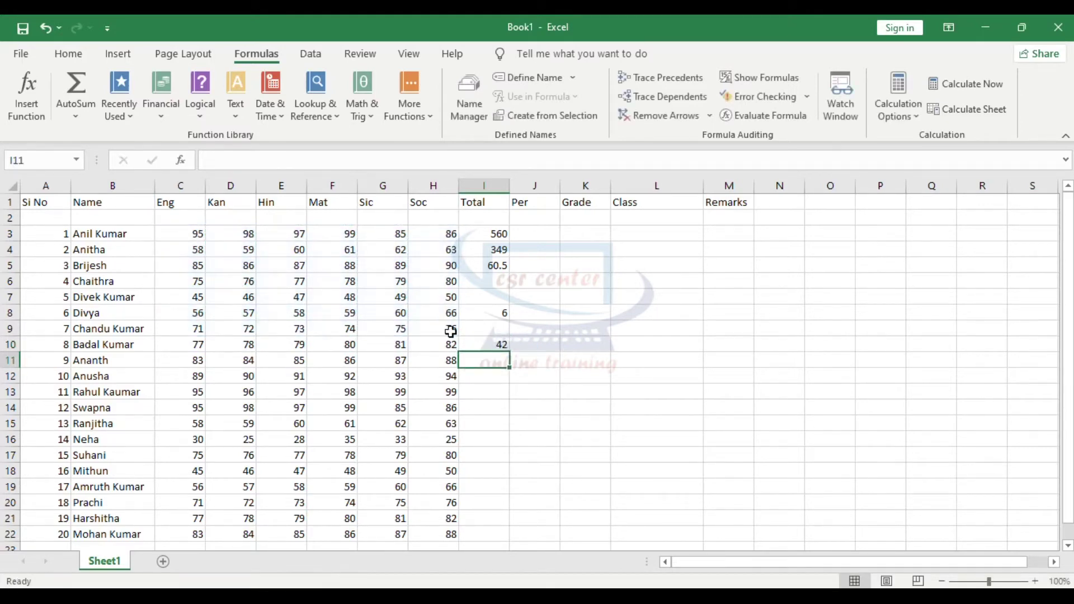
left_click(506, 346)
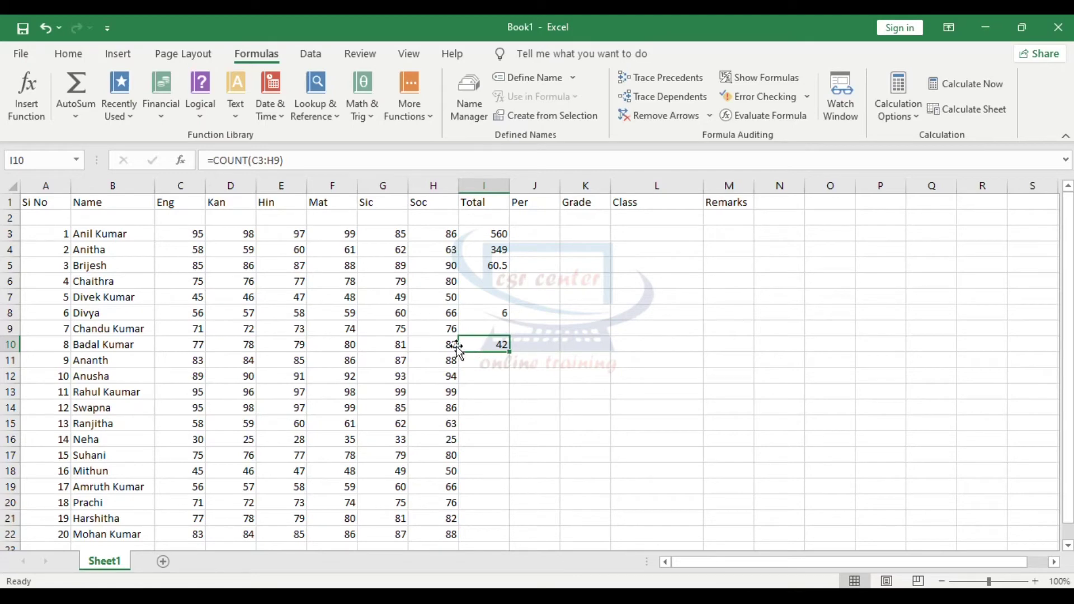
Clear the marks in E6:G6 and C4:F5 and check the count in I10.
left_click_drag(302, 285, 390, 290)
key("Delete")
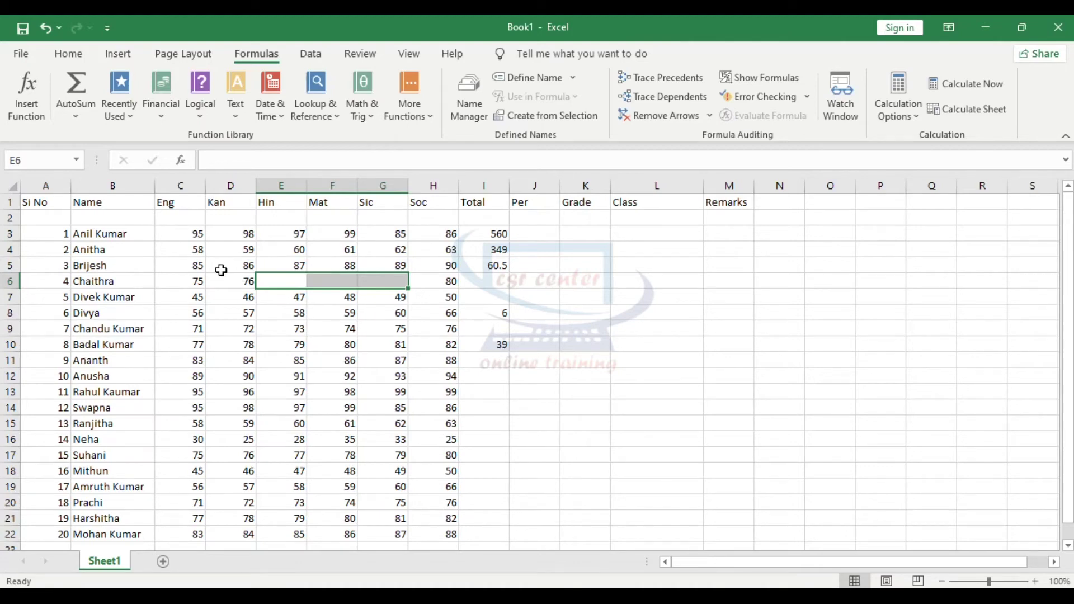
left_click_drag(199, 246, 342, 268)
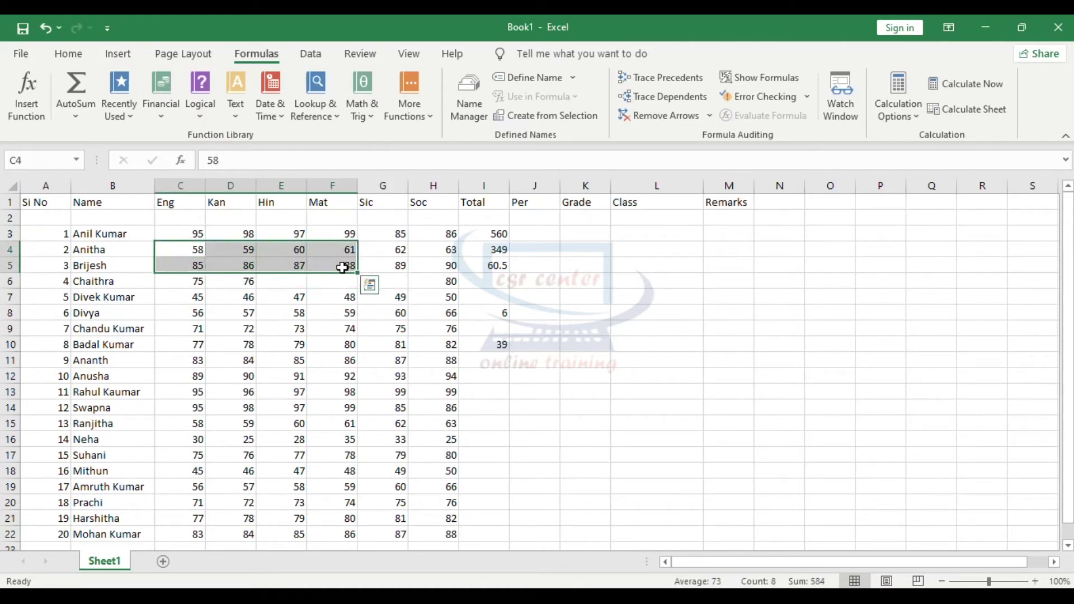
key("Delete")
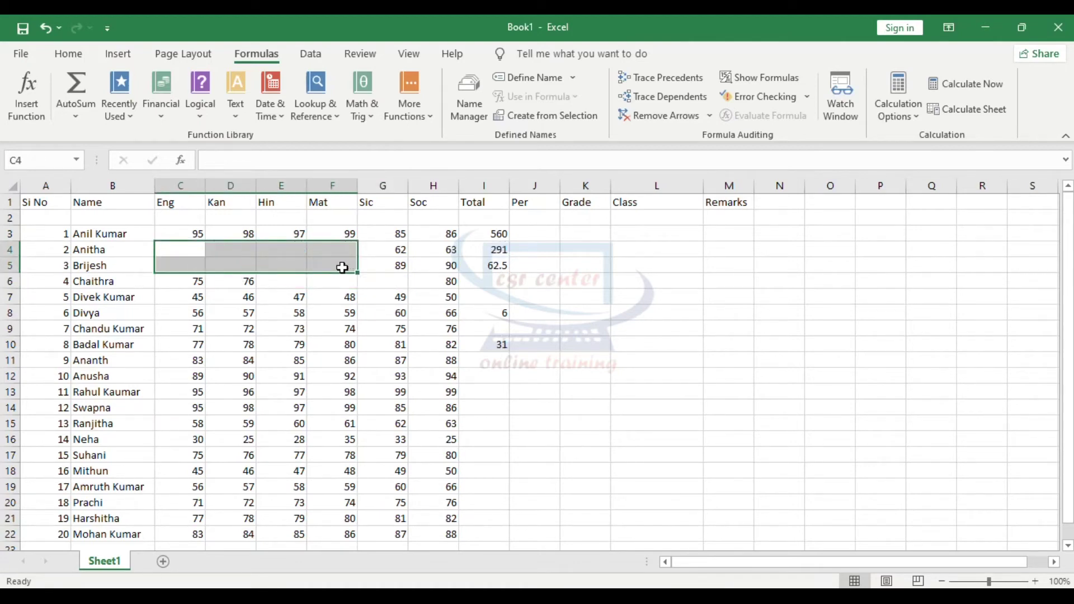
left_click(490, 346)
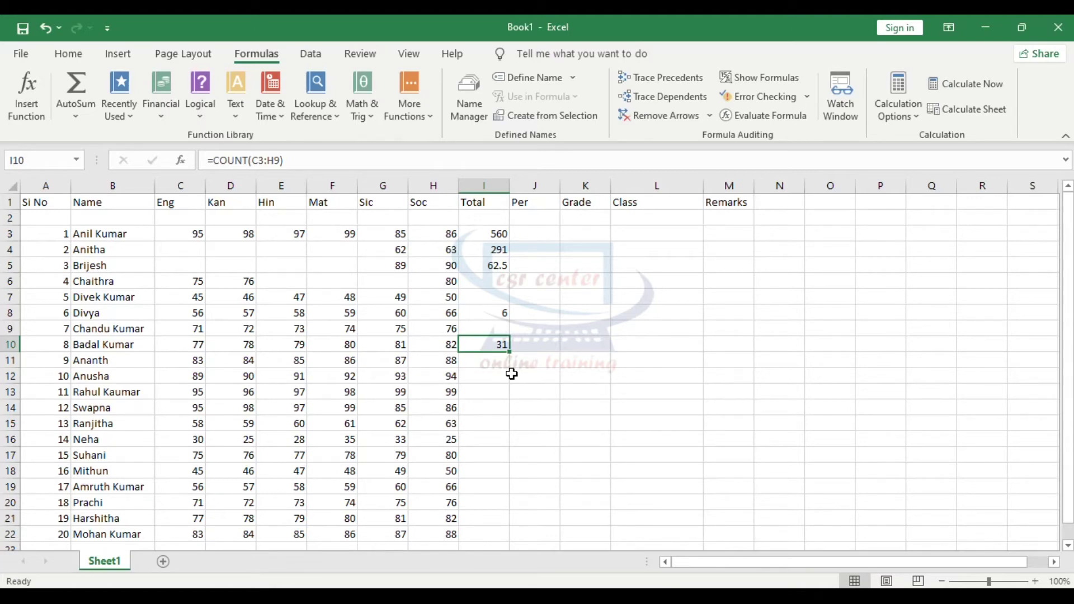
Clear the marks in D8:E8 and check the counts in I10 and I8 against the remaining marks.
left_click_drag(240, 313, 291, 313)
key("Delete")
left_click(492, 345)
left_click_drag(185, 312, 448, 312)
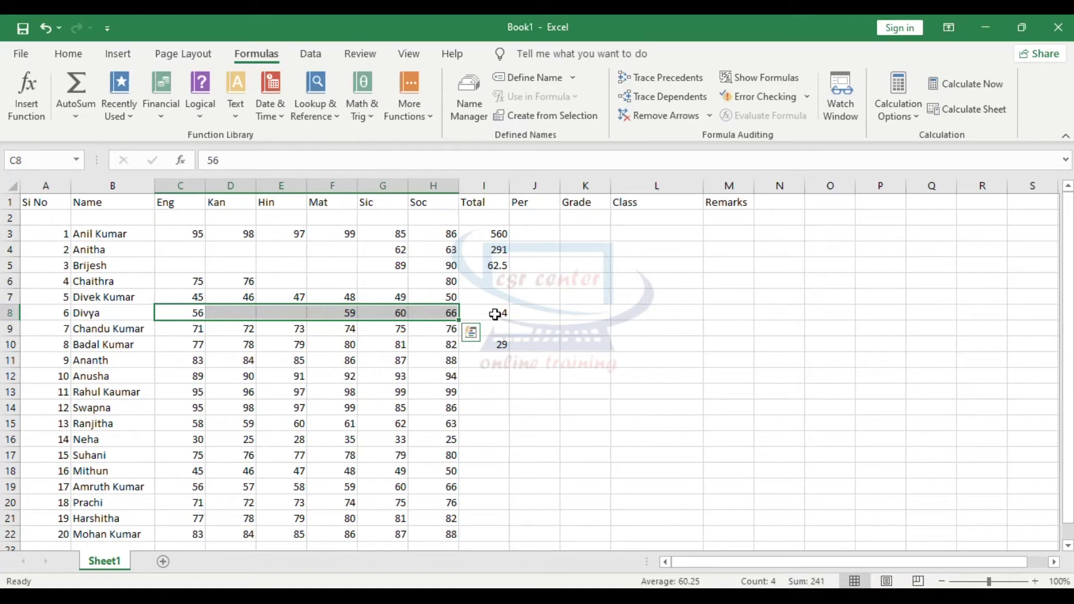
left_click(239, 315)
left_click_drag(239, 315, 425, 314)
left_click(483, 312)
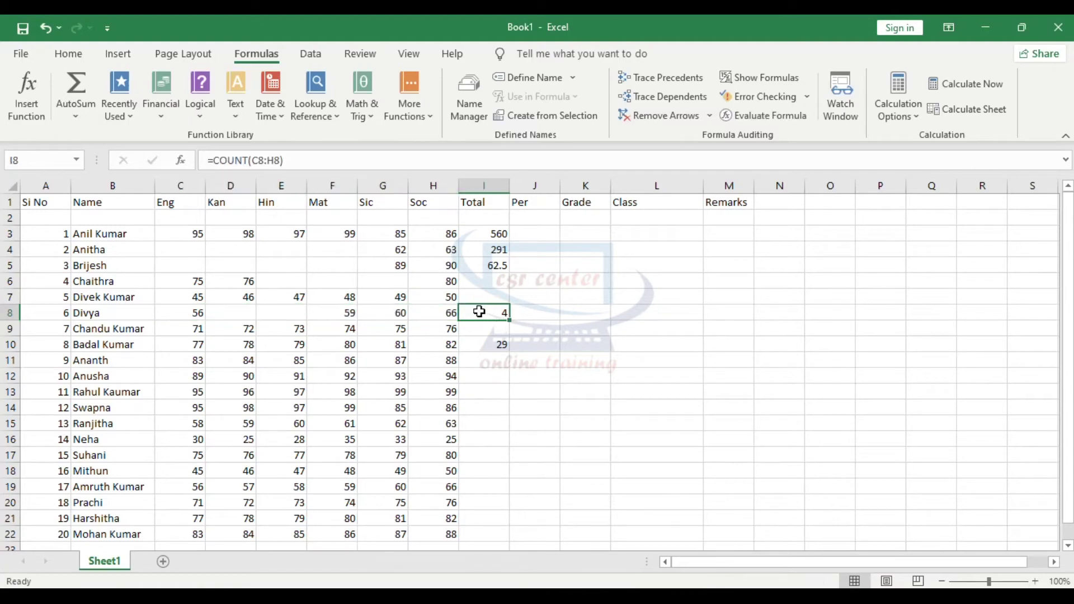
Find the highest mark in C14:H14 in cell I14 using the AutoSum Max function.
left_click(494, 407)
left_click(75, 116)
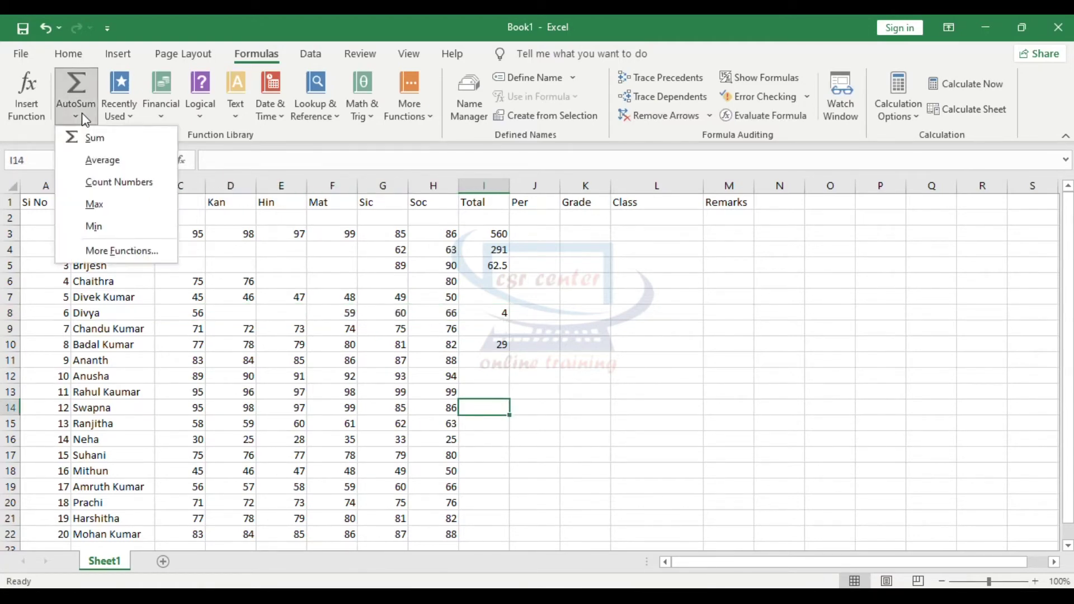
left_click(89, 203)
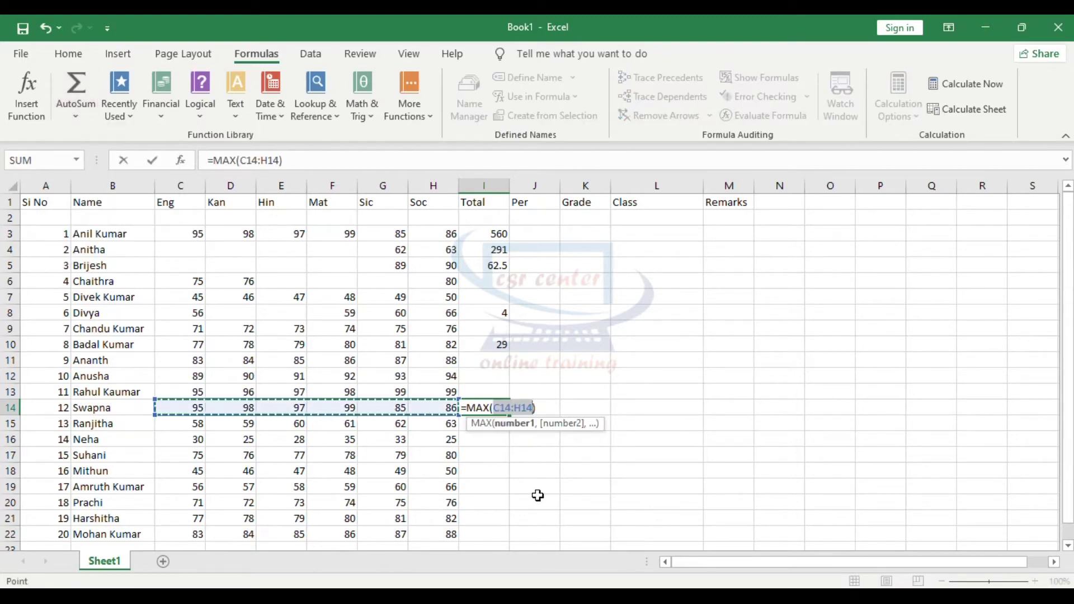
key("Return")
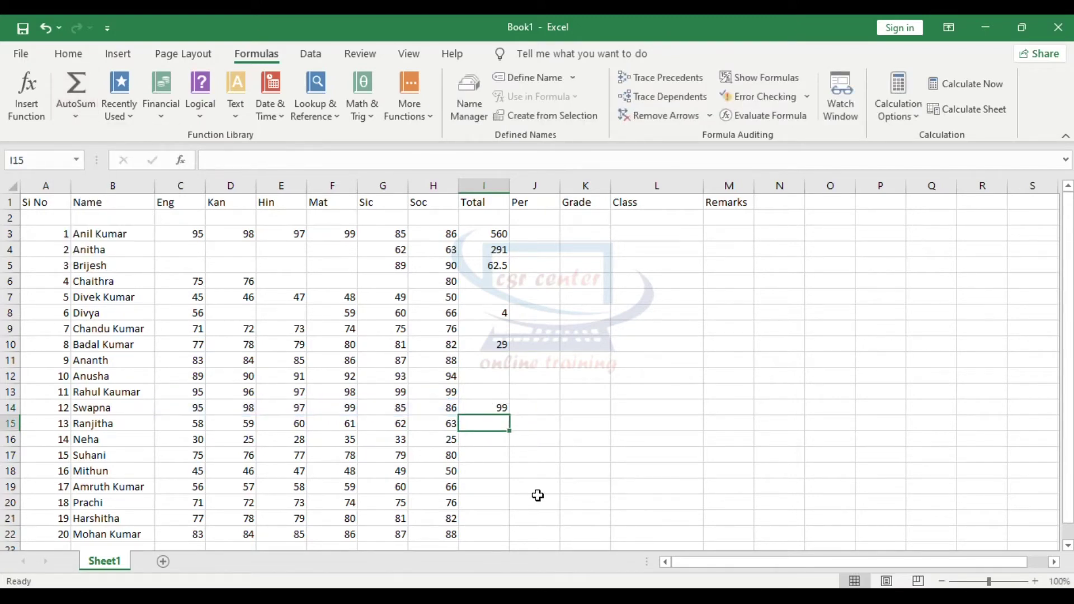
left_click_drag(193, 408, 448, 411)
Find the lowest mark in C15:H15 in cell I15 using the AutoSum Min function.
left_click(484, 424)
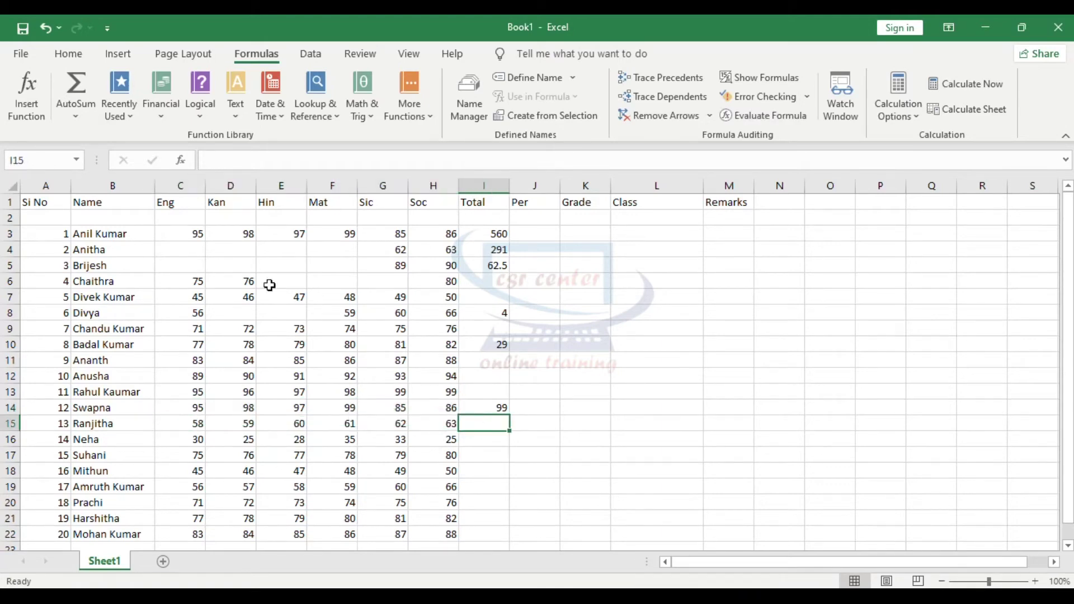
left_click(75, 117)
left_click(94, 226)
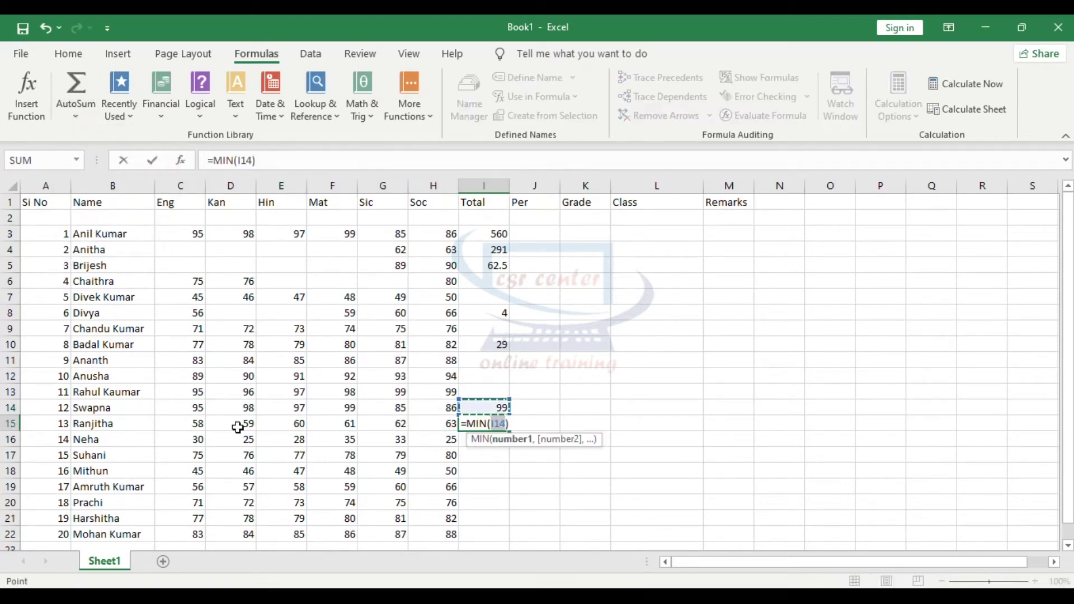
key("Return")
left_click_drag(199, 425, 437, 426)
left_click(481, 424)
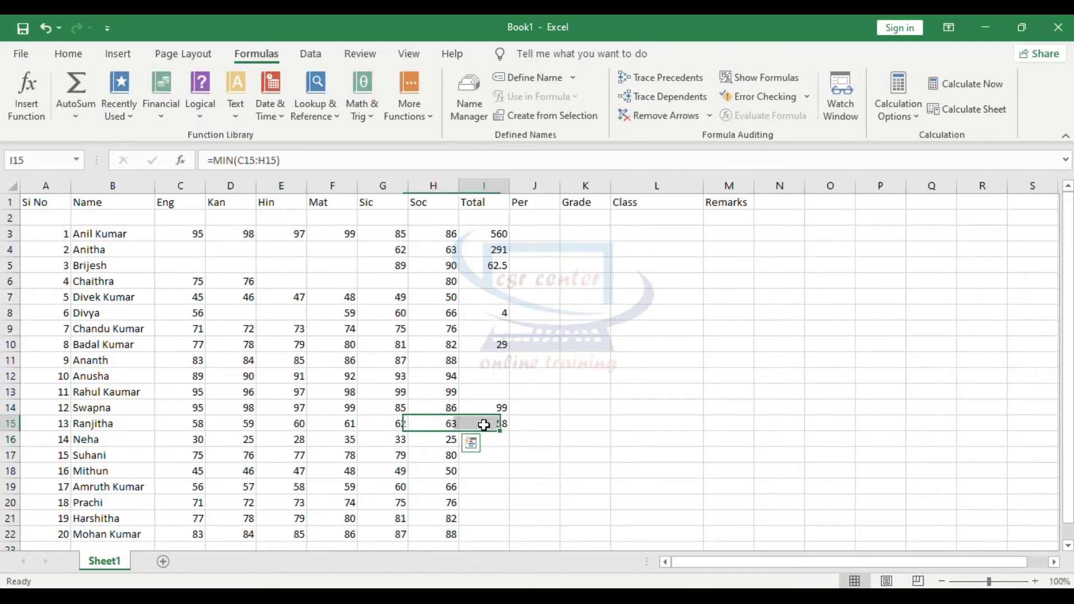
key("Down")
key("Down")
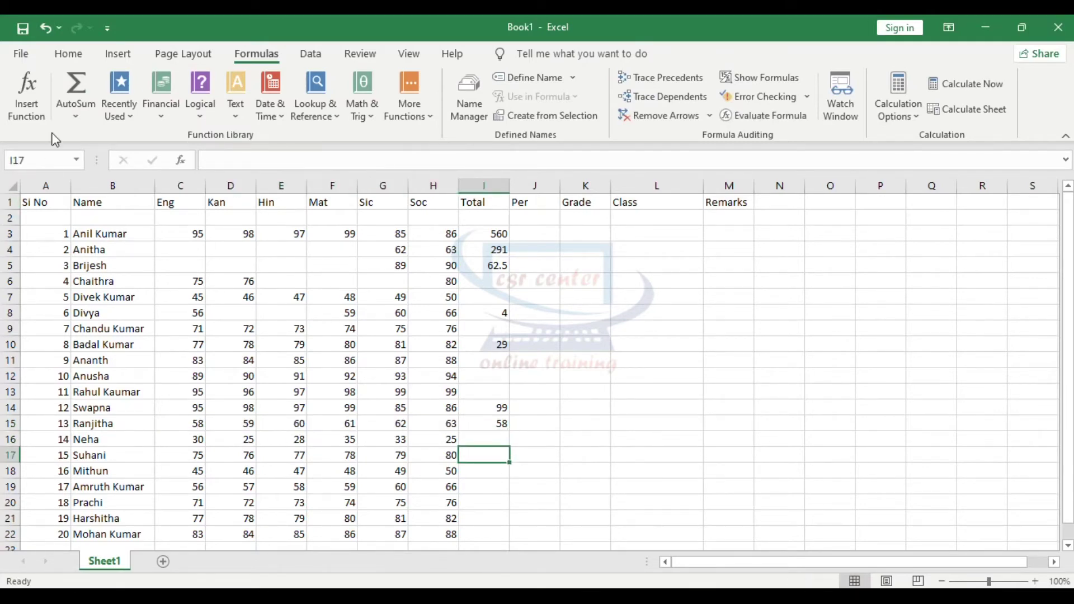
left_click(75, 116)
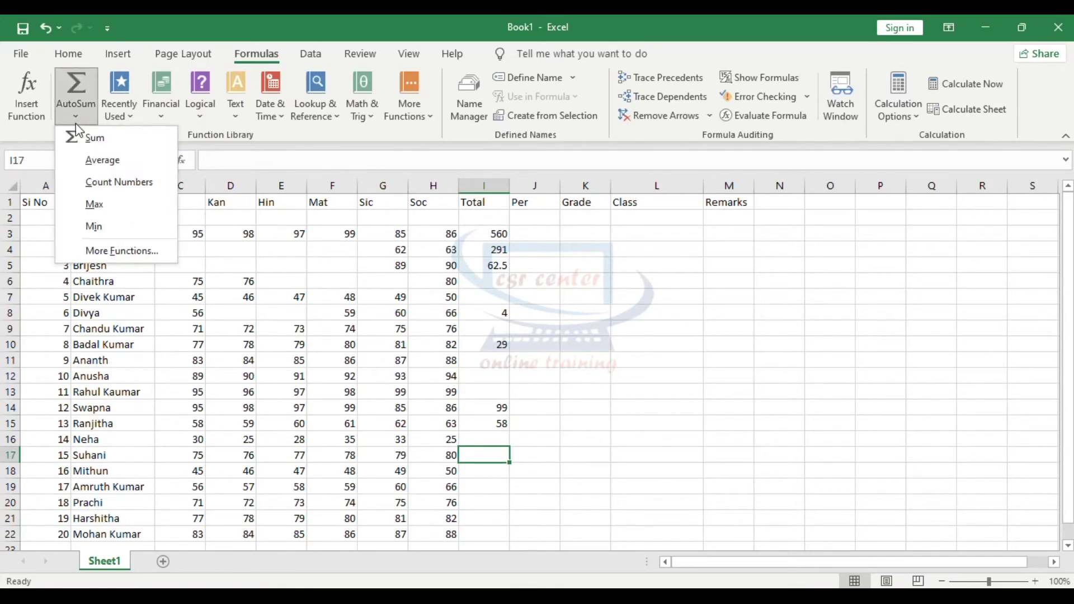
key("Escape")
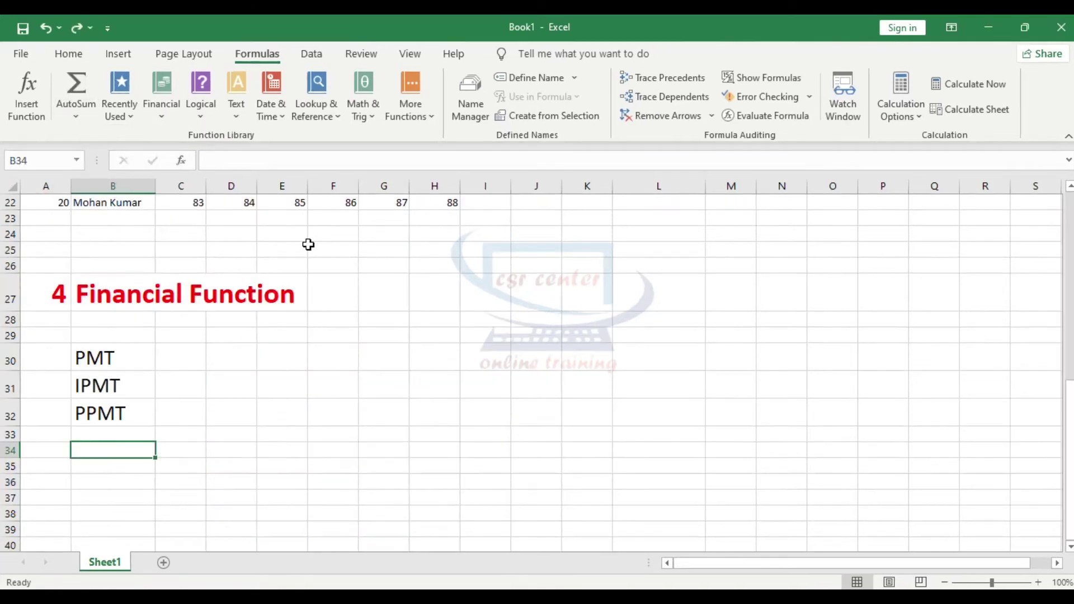
Browse the list of available Financial functions in the Function Library.
left_click(161, 115)
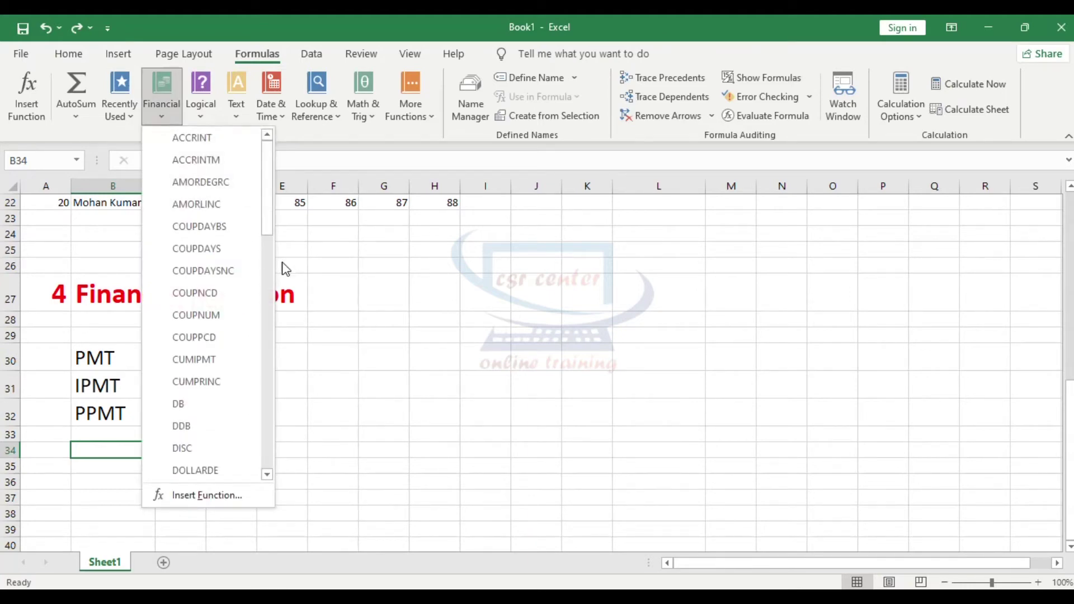
left_click_drag(271, 225, 271, 176)
left_click(163, 106)
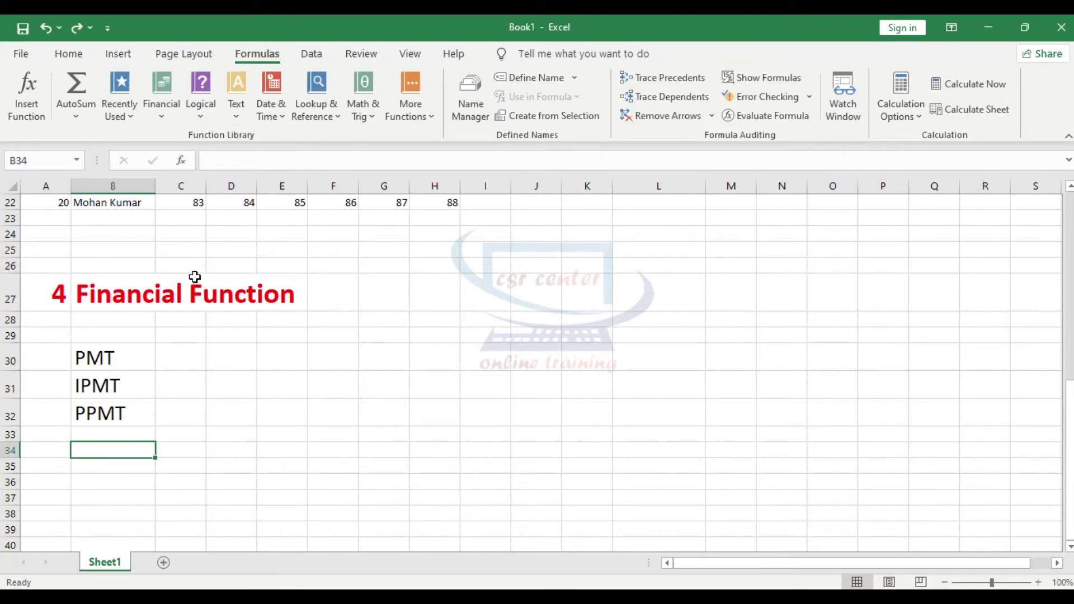
left_click(163, 106)
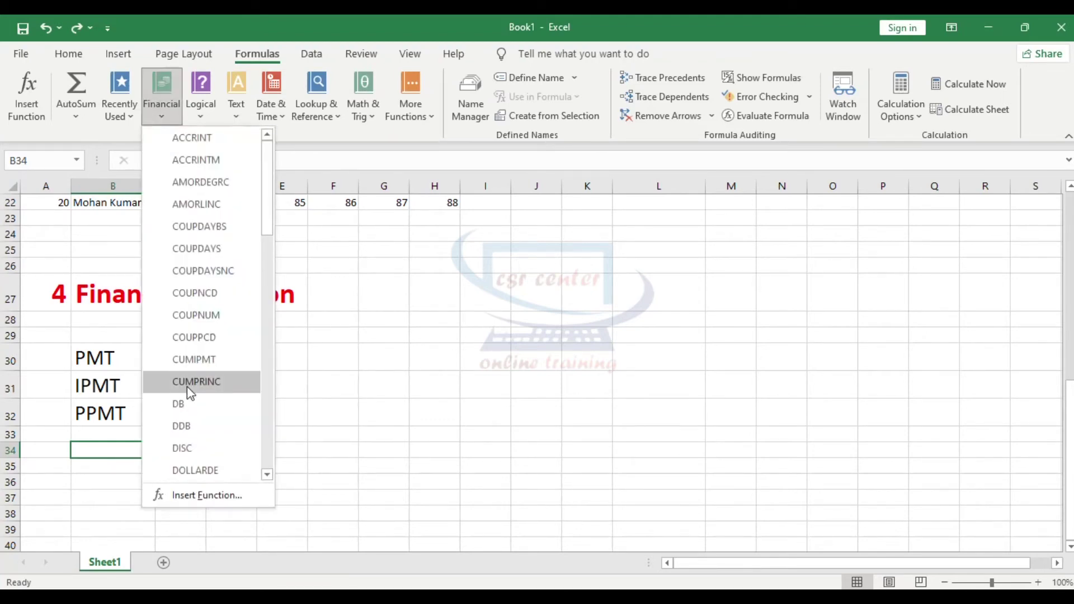
left_click(303, 347)
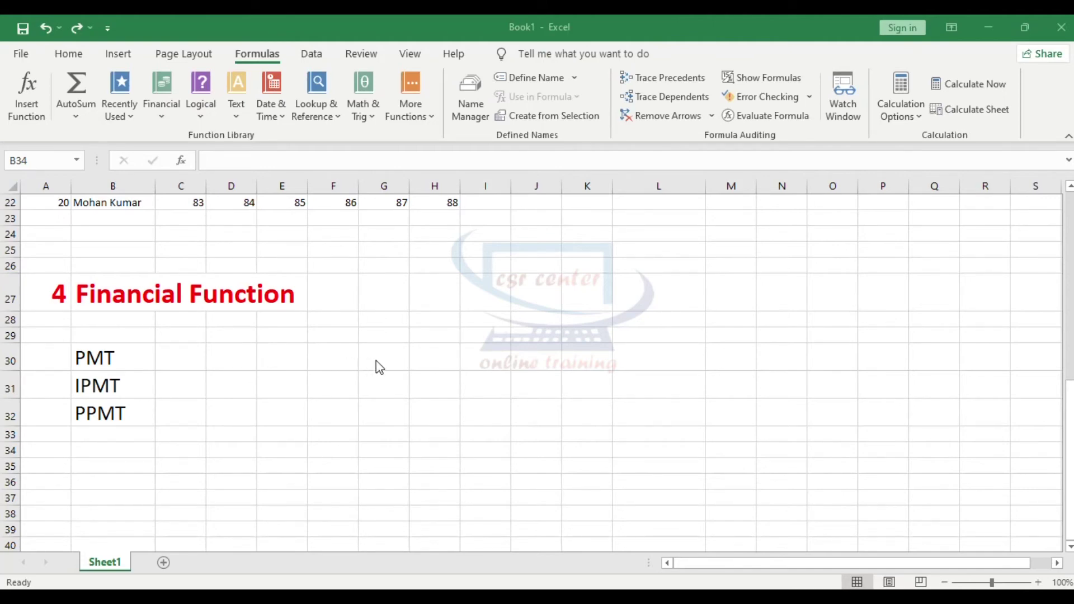
Enter Loan in cell I30 and A in cell J30 beside the financial function list.
left_click(430, 356)
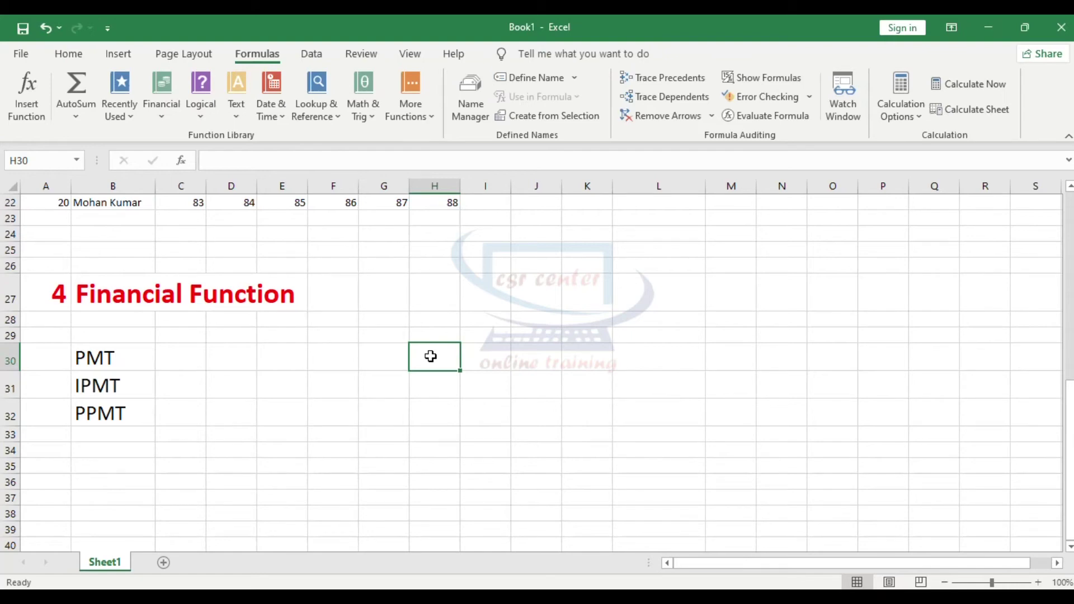
left_click(488, 357)
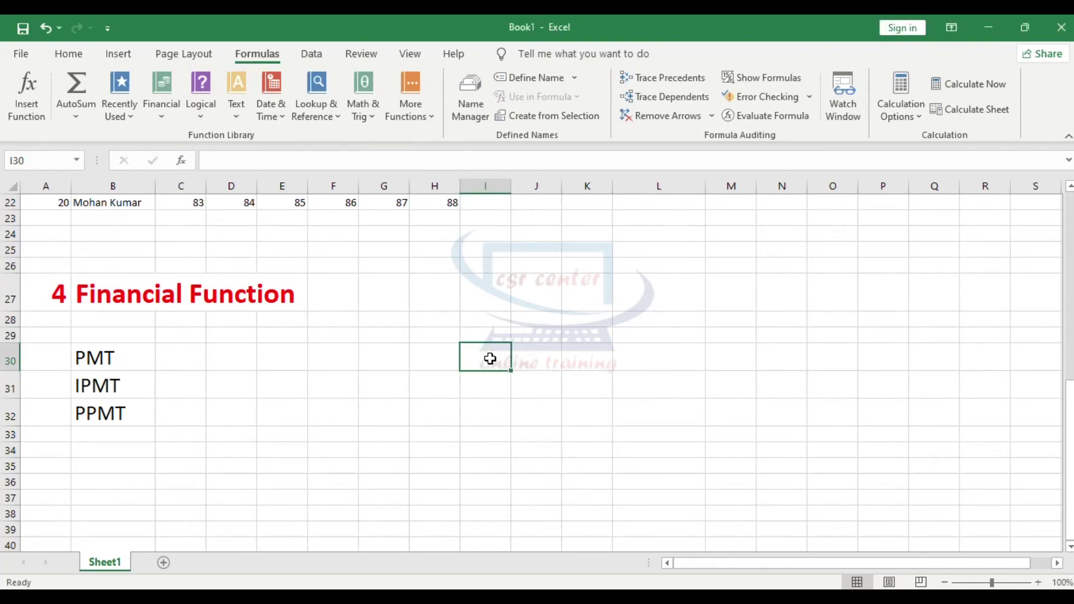
type("Loan")
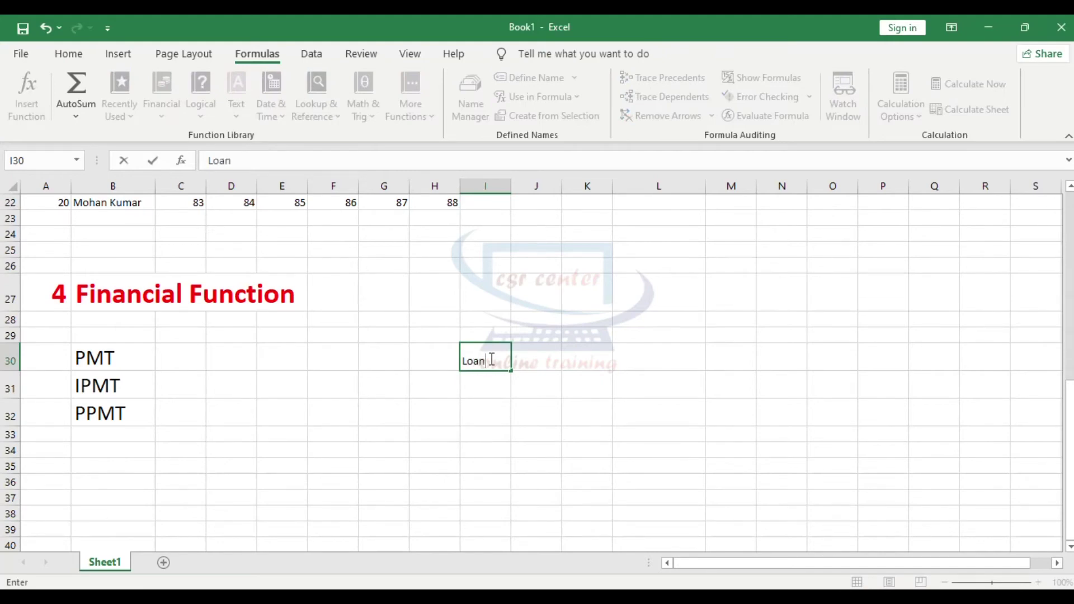
key("Tab")
type("A")
key("Return")
Enlarge the text in I30:J30 to font size 24 and centre it horizontally.
left_click(530, 357)
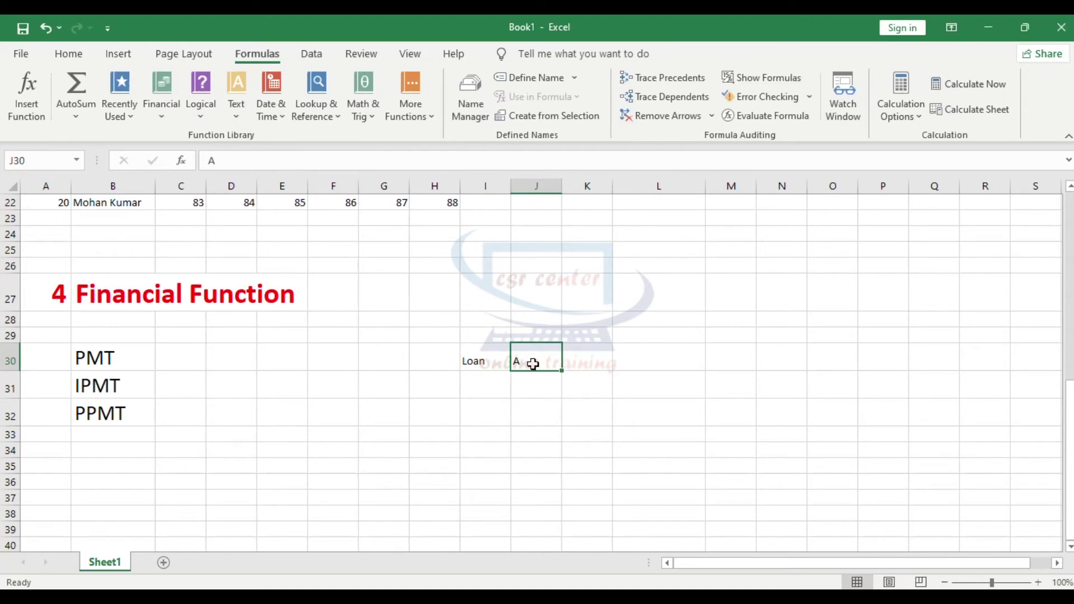
left_click(482, 363)
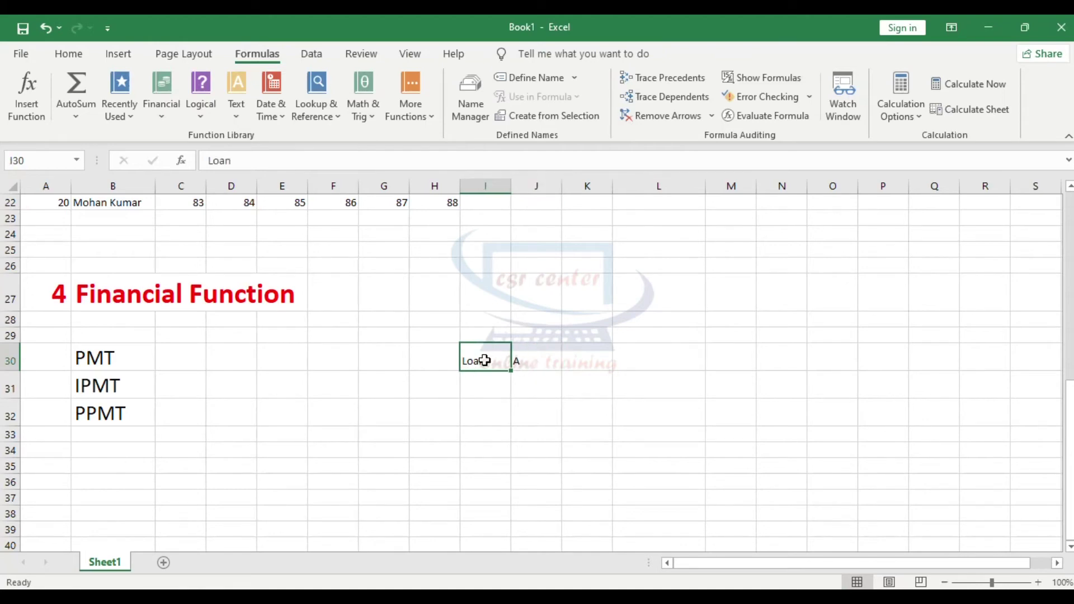
left_click(479, 386)
left_click_drag(482, 360, 531, 361)
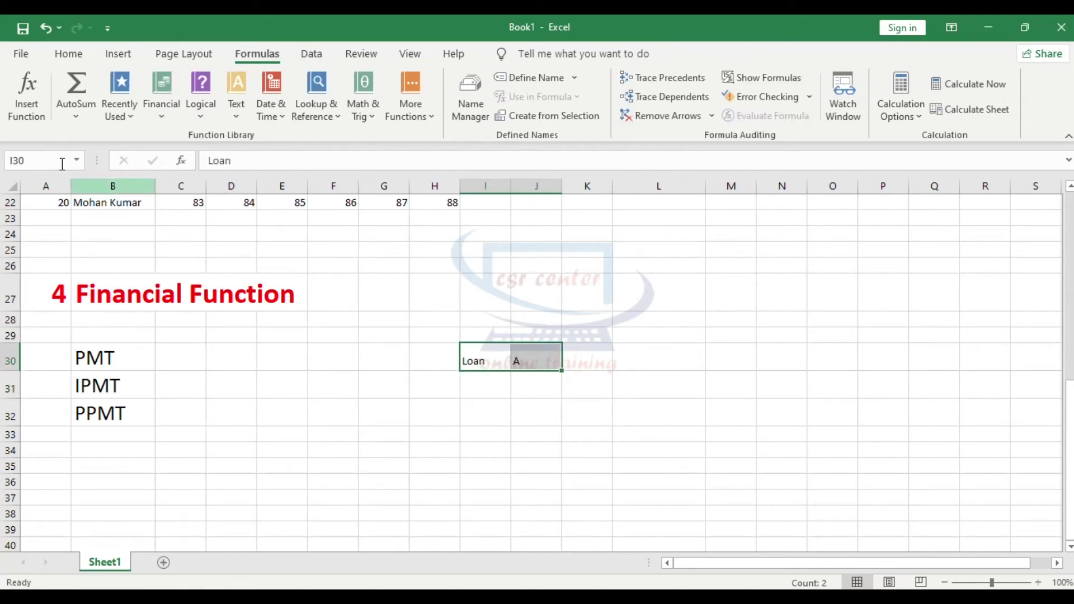
left_click(68, 53)
left_click(228, 84)
left_click(227, 84)
left_click(227, 84)
left_click(228, 84)
left_click(228, 84)
left_click(229, 85)
left_click(228, 84)
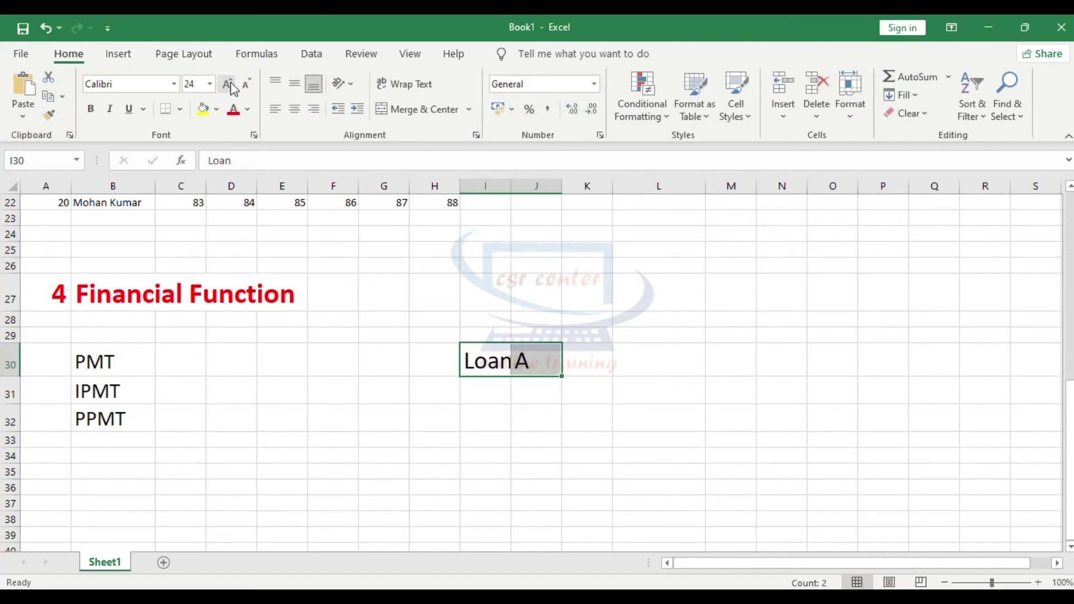
left_click(295, 109)
Widen columns I and J to make room for the loan table.
left_click(588, 360)
left_click_drag(512, 186, 734, 188)
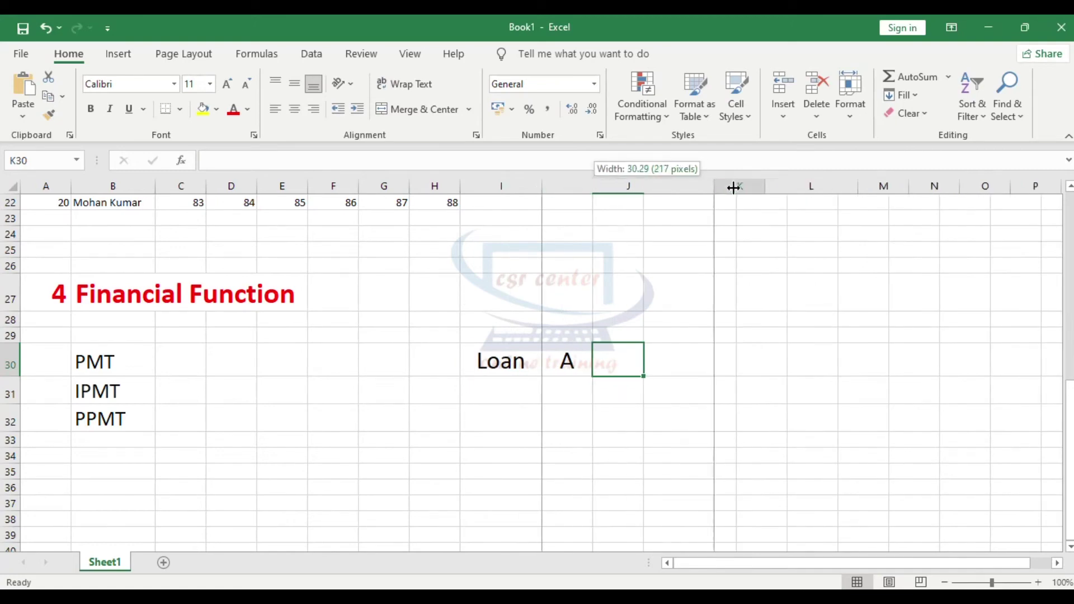
left_click_drag(733, 188, 765, 188)
Enter the label Loan Amount in cell I31 and the value 180000 in J31.
left_click(554, 391)
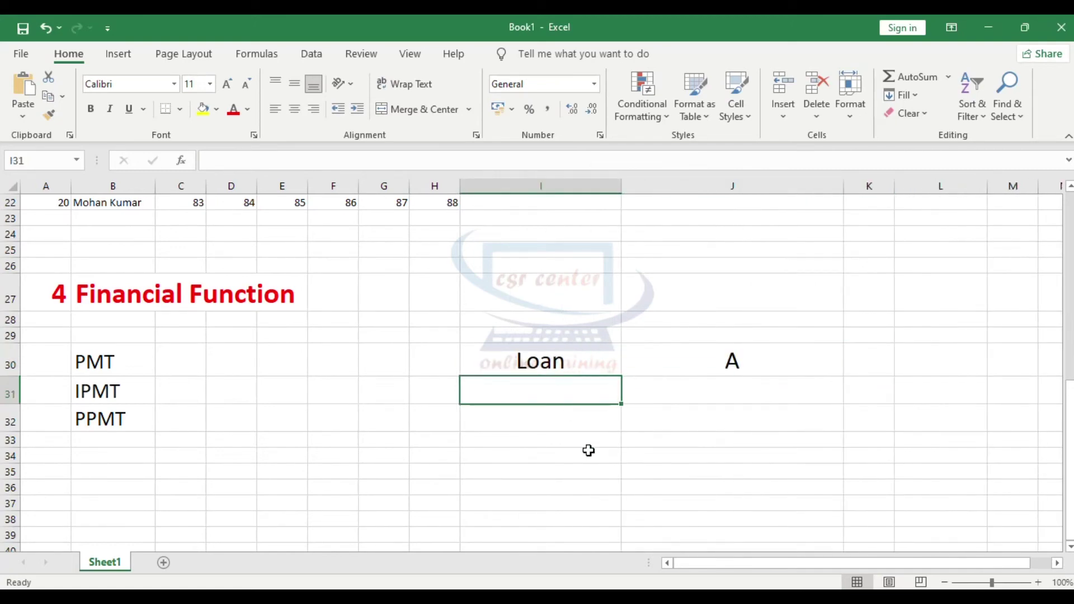
type("Loan Am")
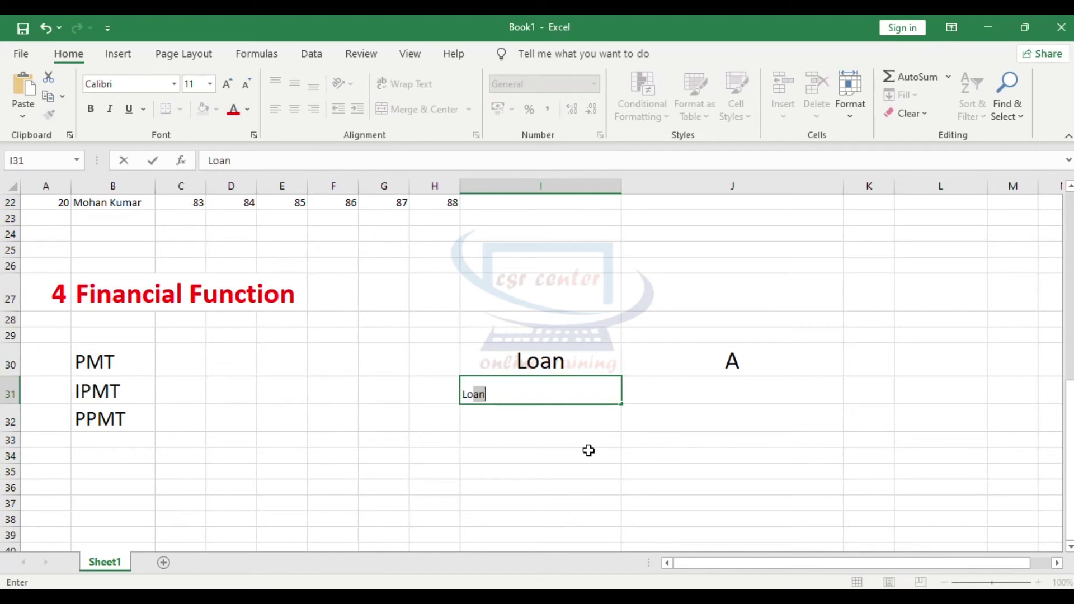
type("ount")
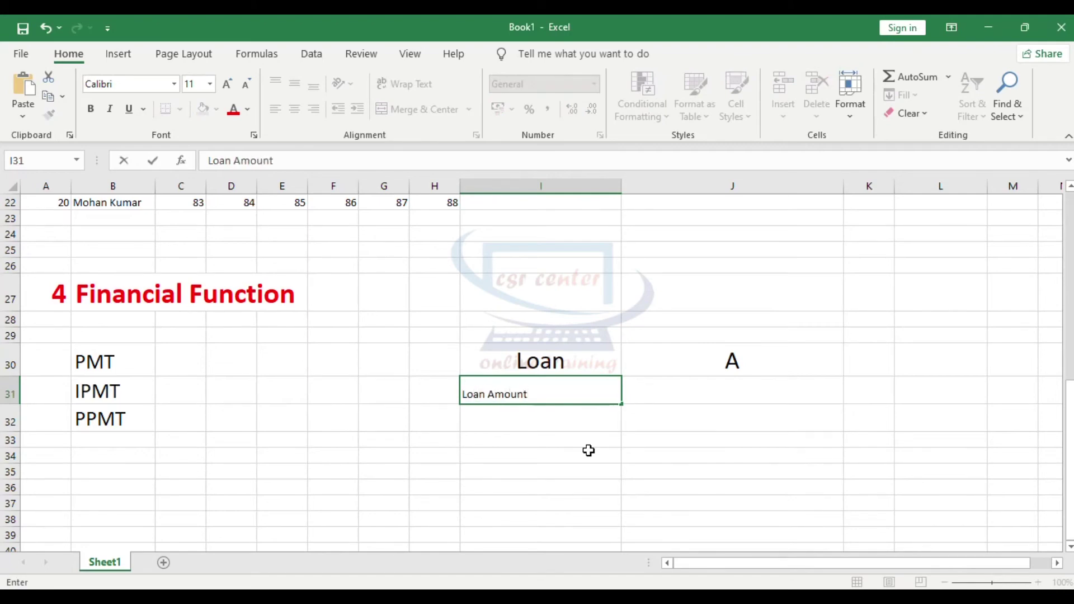
key("Tab")
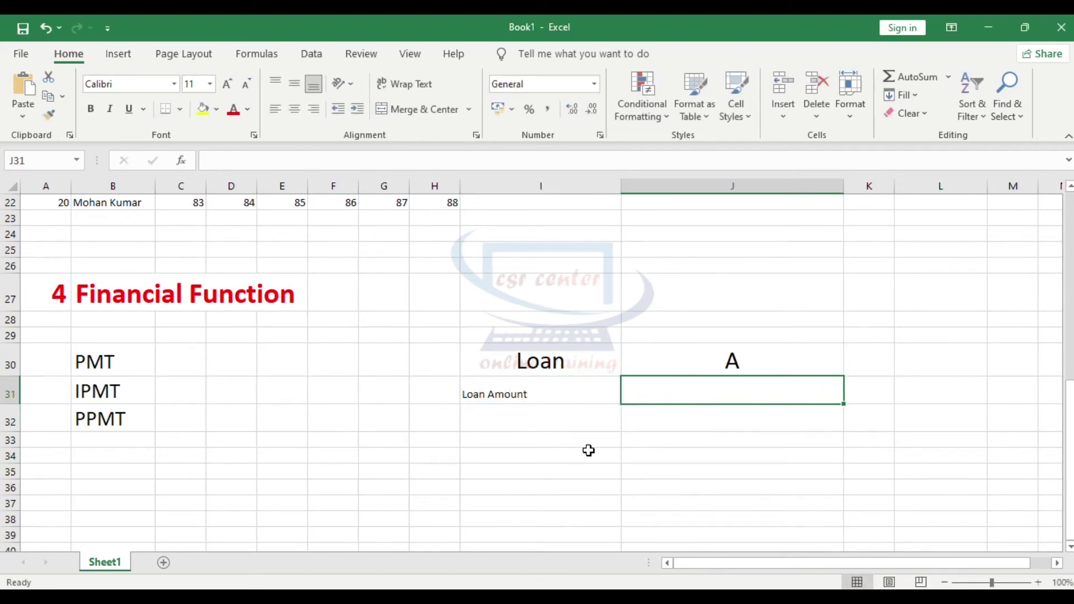
type("180")
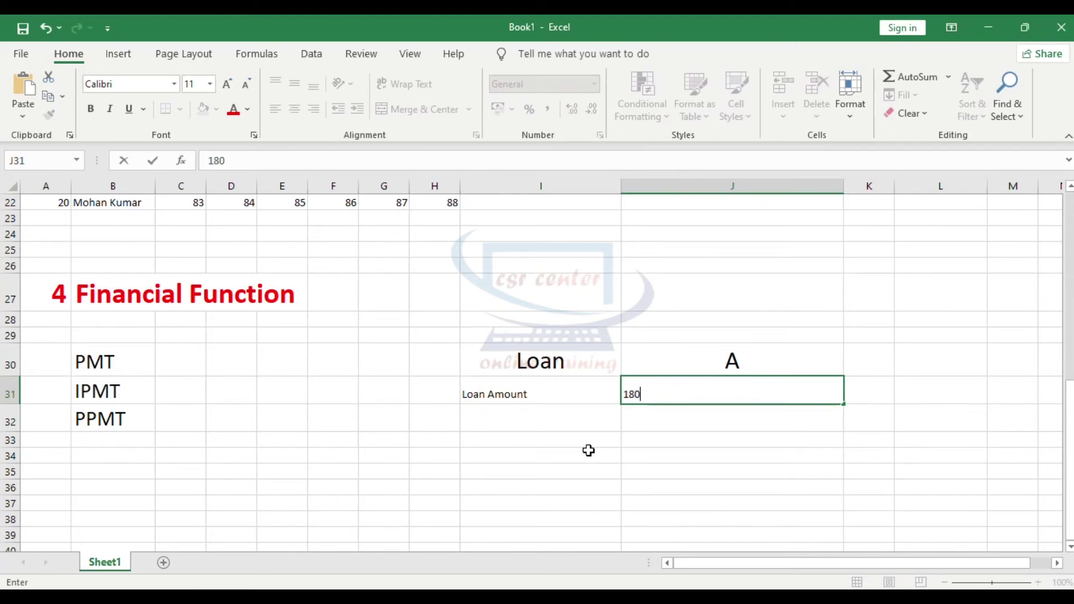
type("000")
key("Return")
Enter the label Interest Rate in cell I32 and 8% in J32.
key("Left")
type("I")
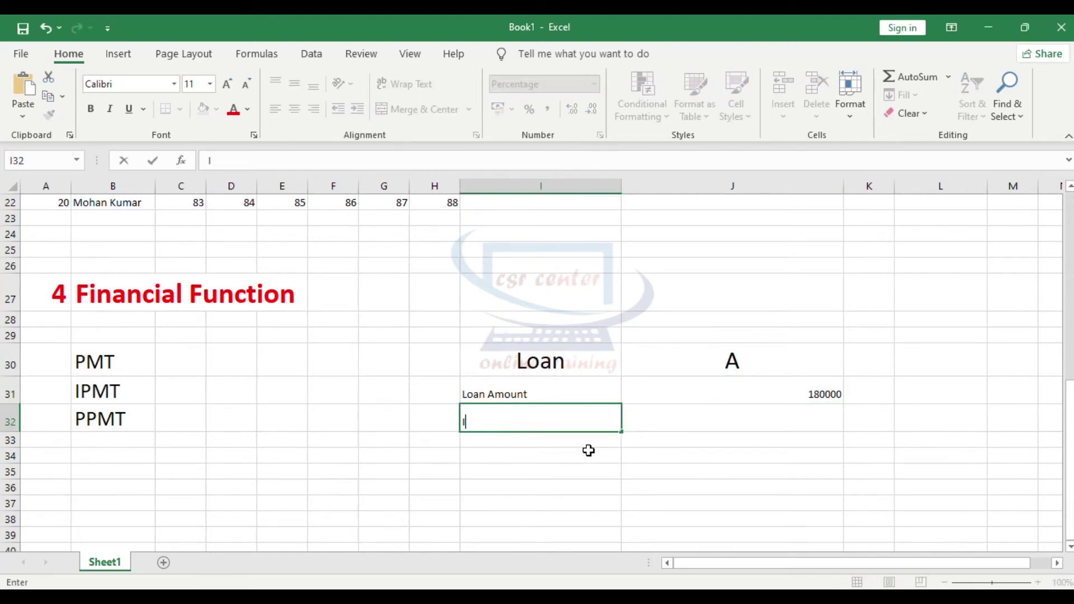
type("nterest Rate")
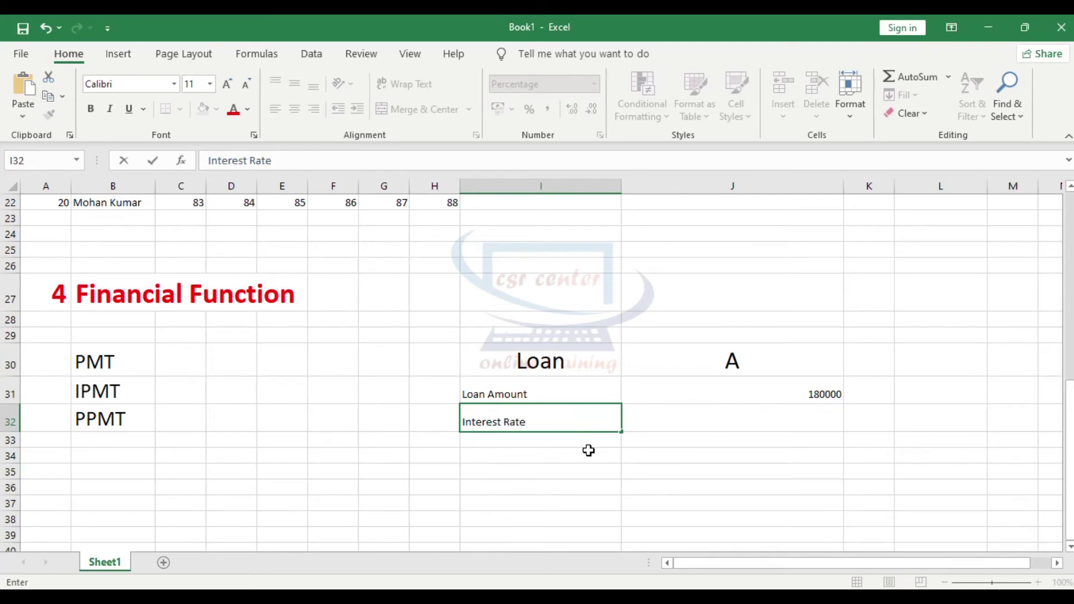
key("Tab")
type("8")
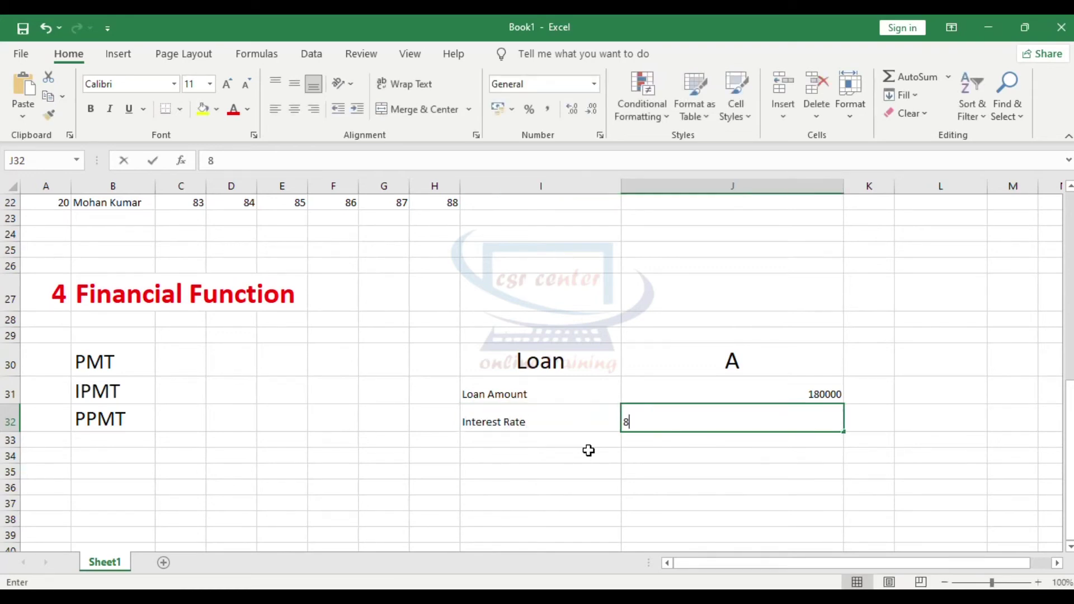
type("%")
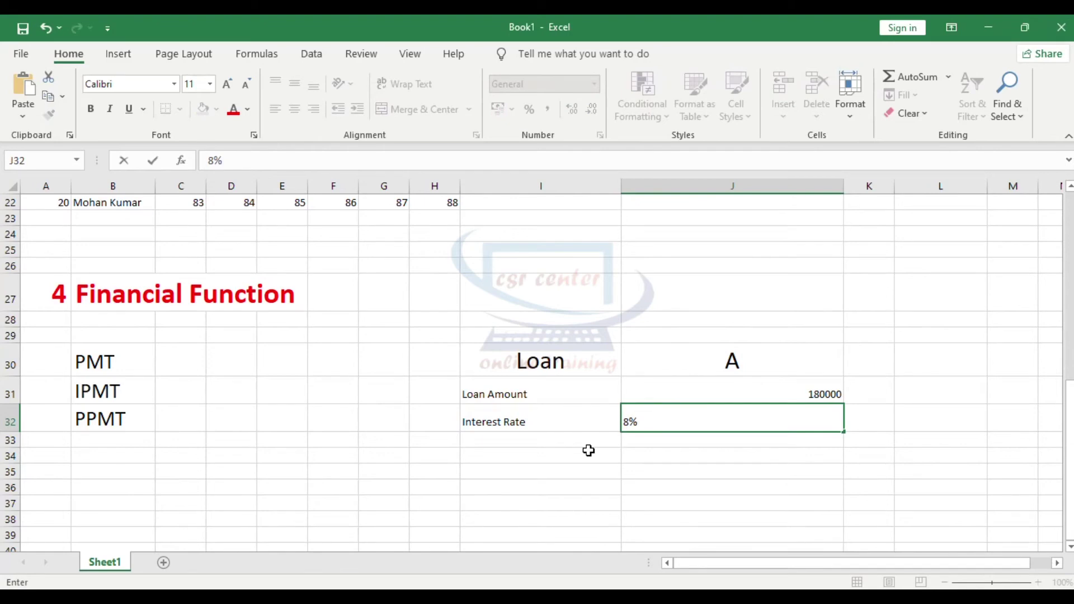
key("Return")
Enter the label Loan Period(Years) in cell I33 and the value 5 in J33.
left_click(589, 450)
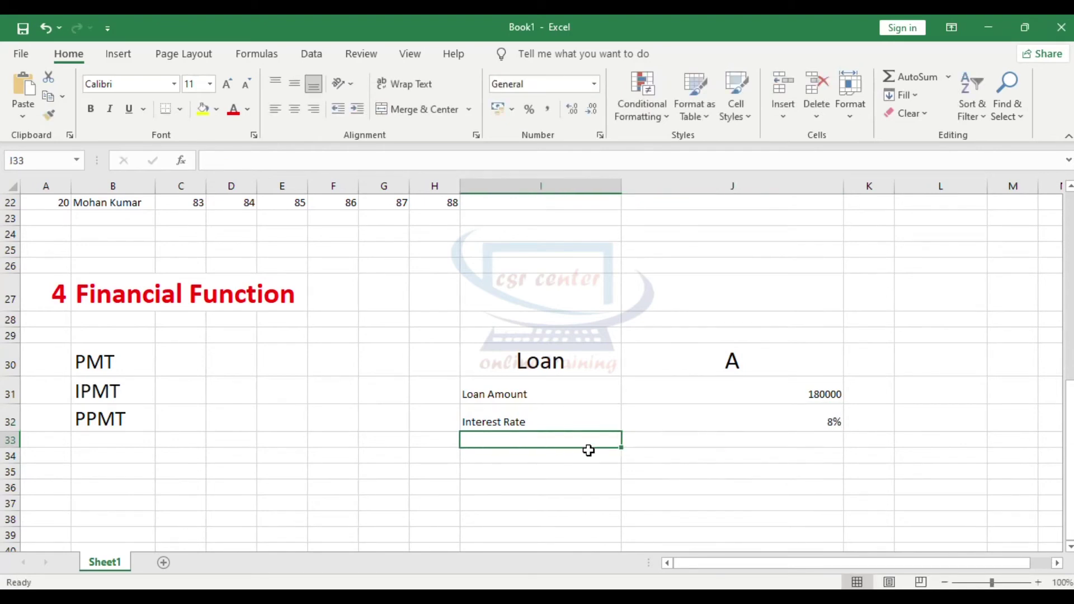
type("Loan Period")
key("Tab")
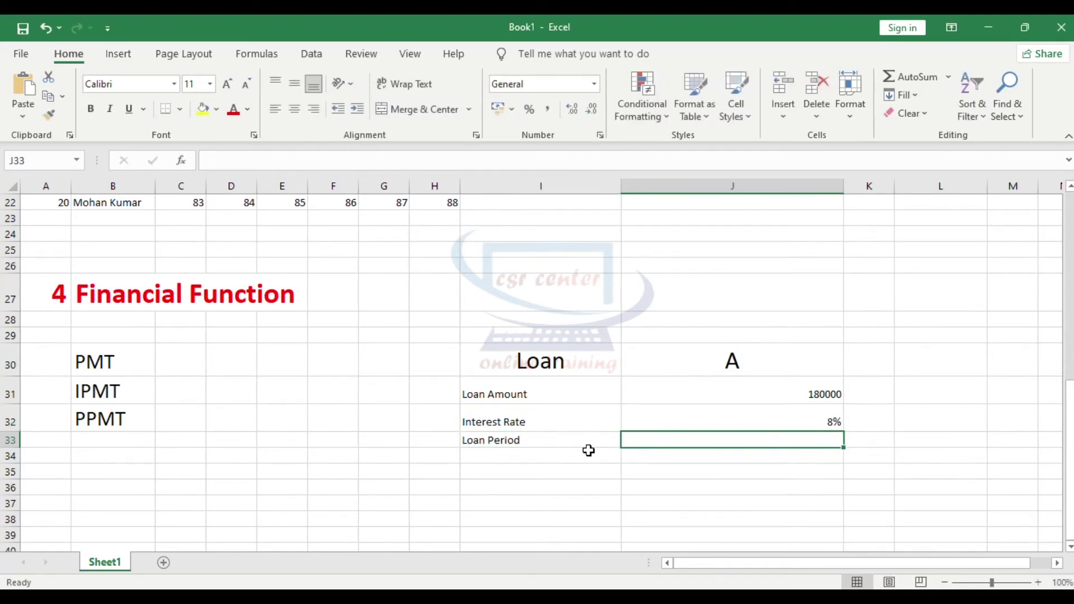
type("5")
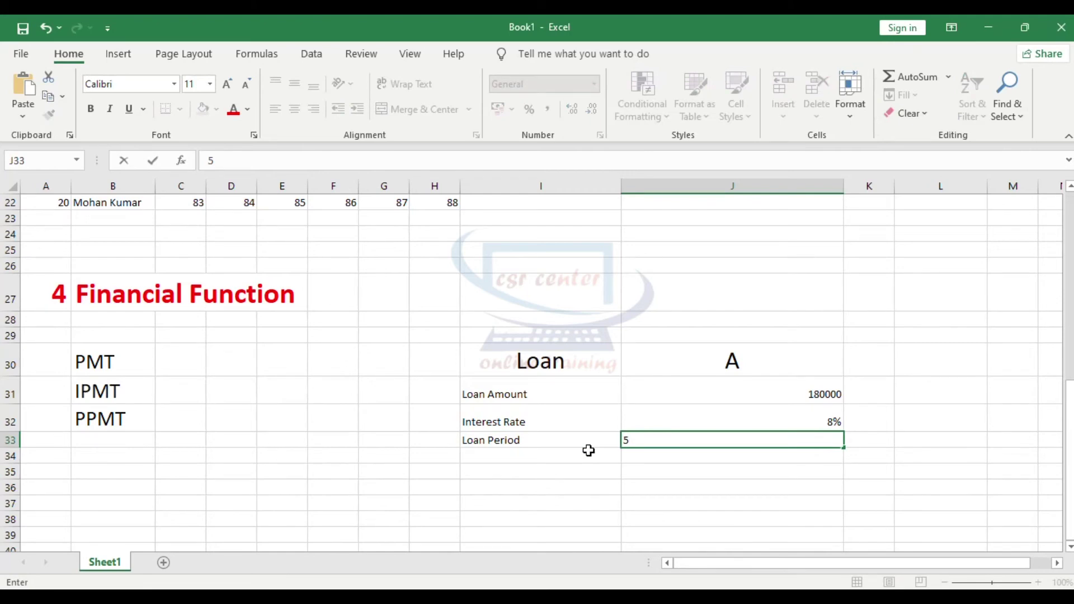
left_click(539, 440)
left_click(290, 160)
type("(Years)")
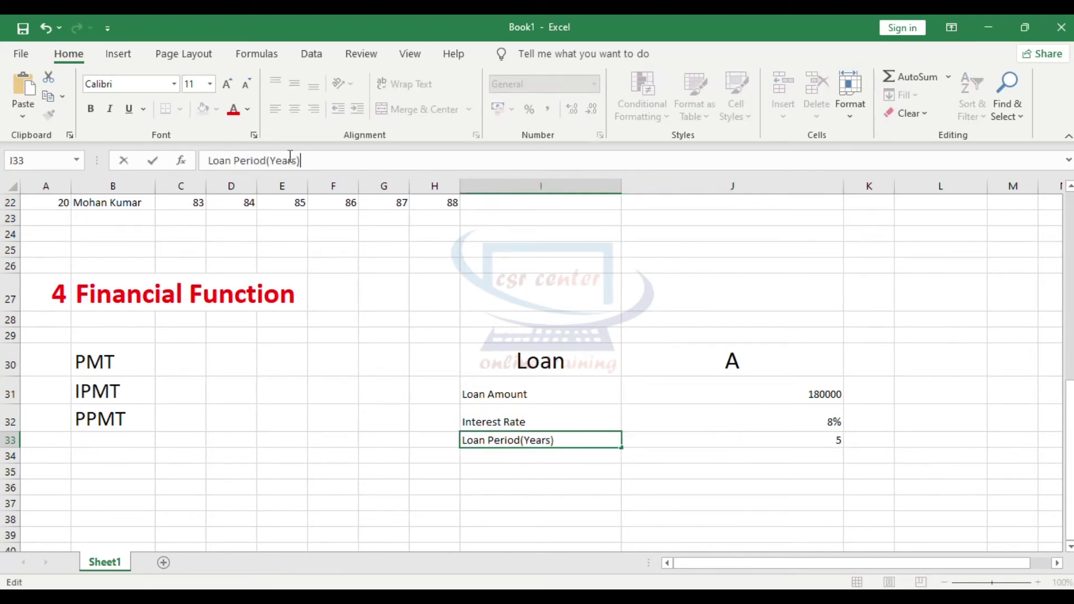
left_click(689, 468)
Enlarge the text of the loan details in I31:J33 to font size 22.
left_click_drag(582, 392, 750, 435)
left_click(228, 85)
left_click(227, 85)
left_click(228, 85)
left_click(227, 85)
left_click(228, 85)
left_click(227, 85)
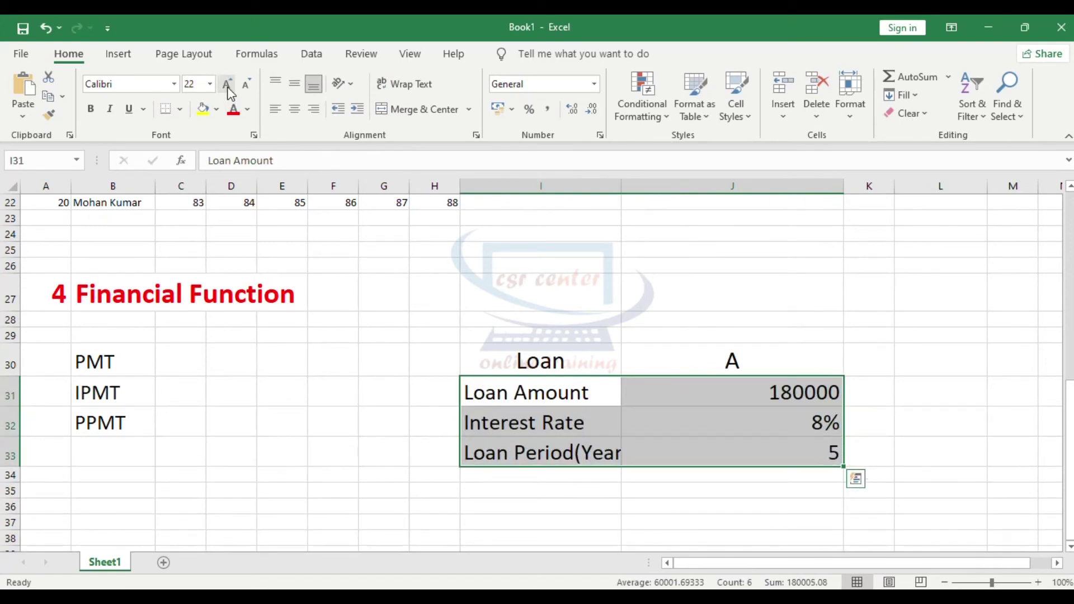
Draw a border grid over the loan table I30:J33 and leave border drawing mode.
left_click(179, 109)
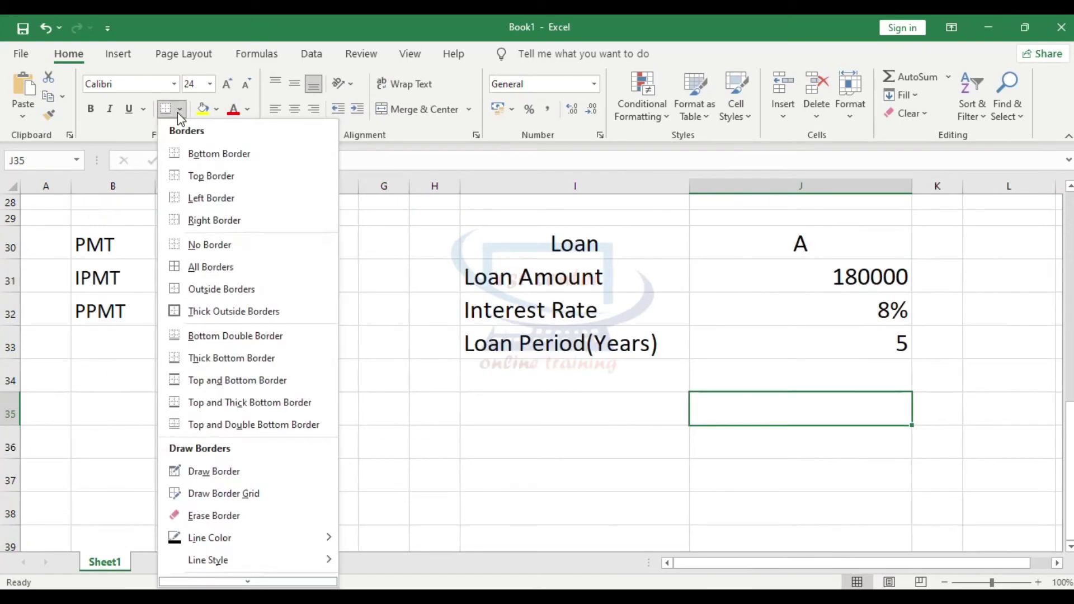
left_click(221, 493)
left_click_drag(523, 223, 824, 340)
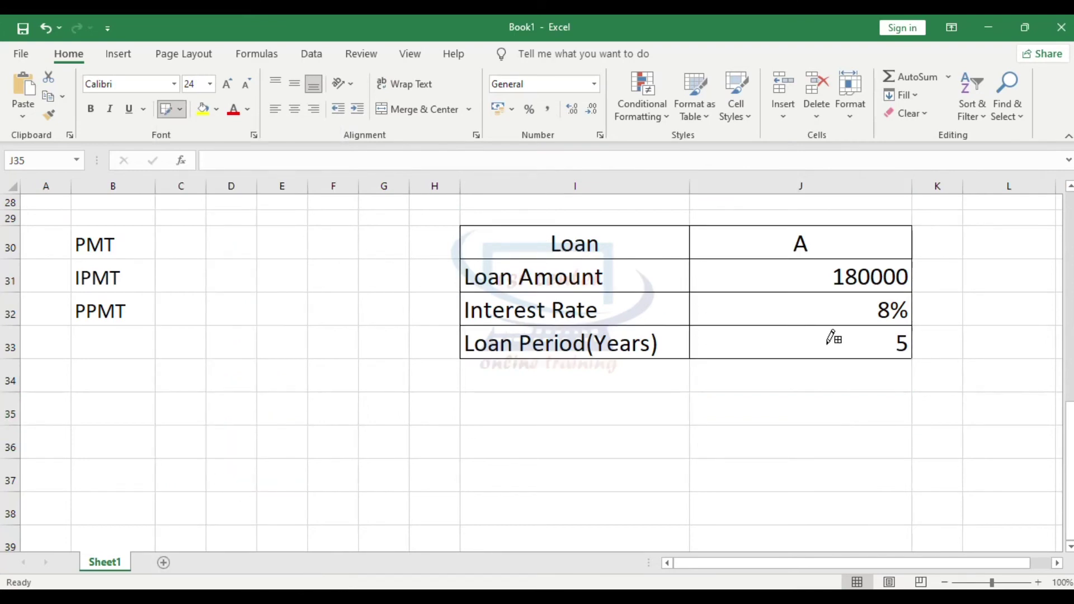
key("Escape")
left_click(827, 344)
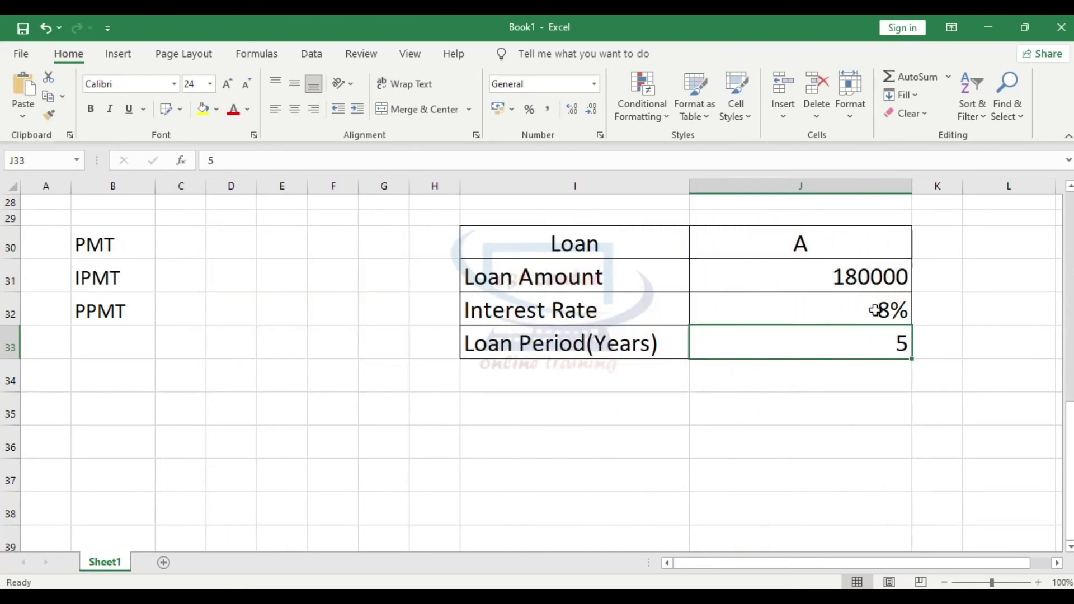
Locate PMT in the list of Financial functions, read its description and select cell J34 below the loan period.
left_click(259, 56)
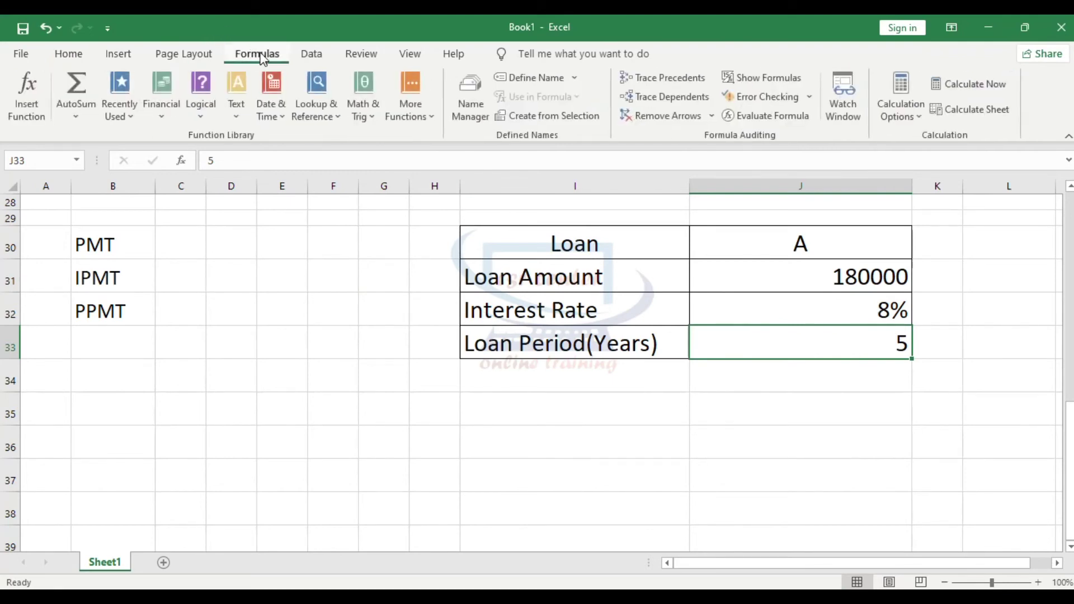
left_click(161, 109)
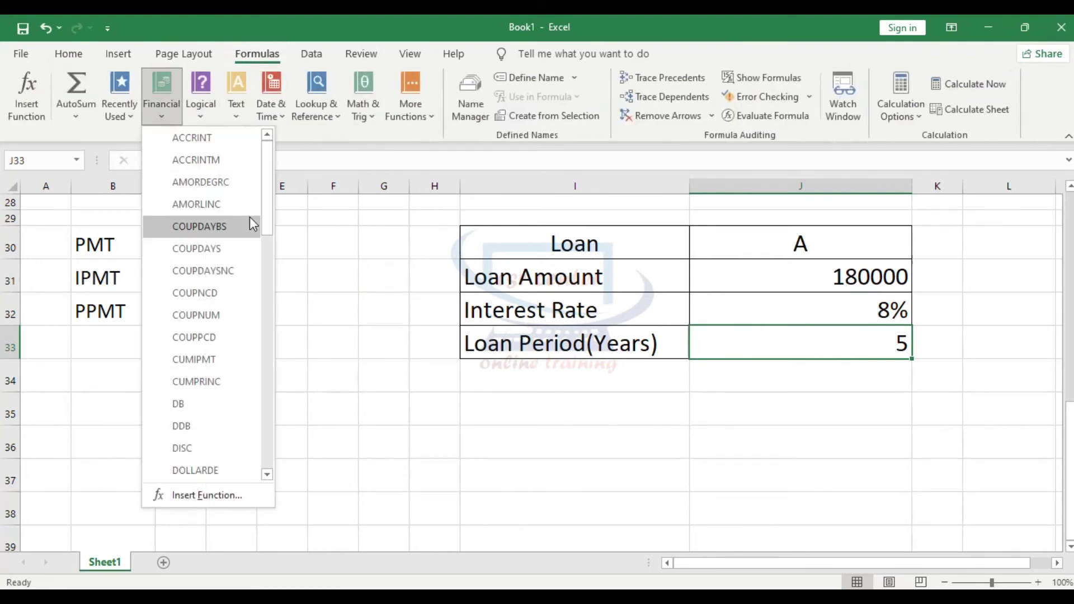
left_click_drag(267, 211, 282, 331)
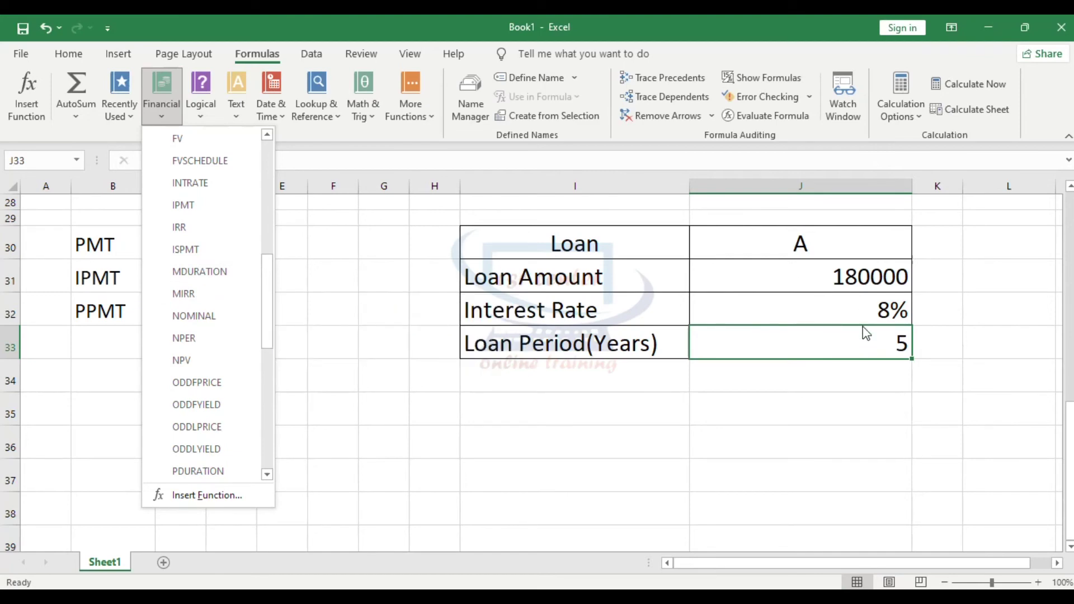
left_click_drag(273, 298, 268, 338)
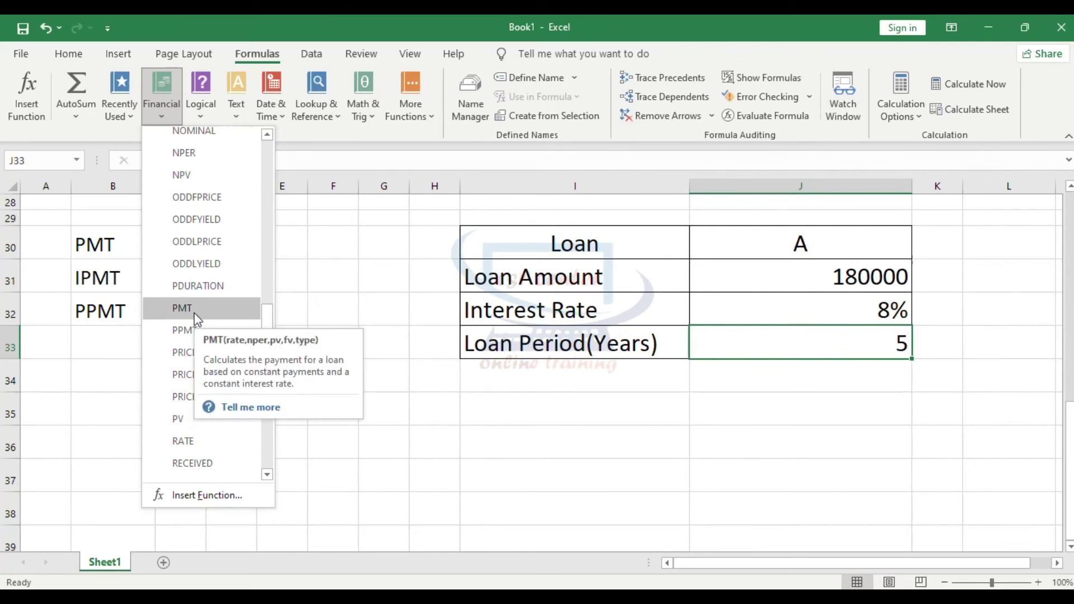
left_click(811, 376)
left_click(816, 381)
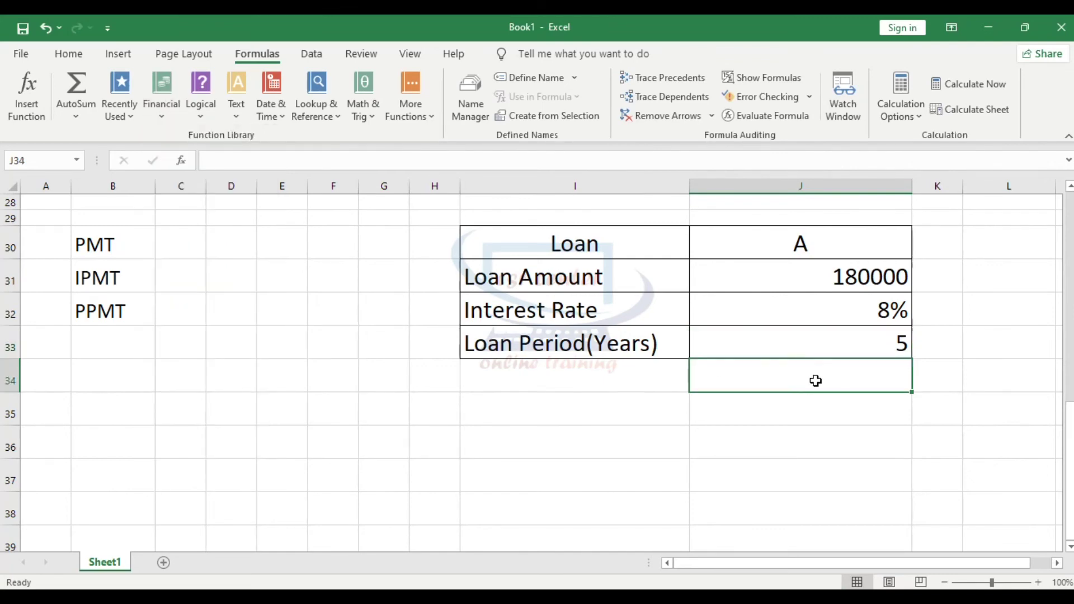
left_click(162, 118)
scroll(224, 372, "down", 9)
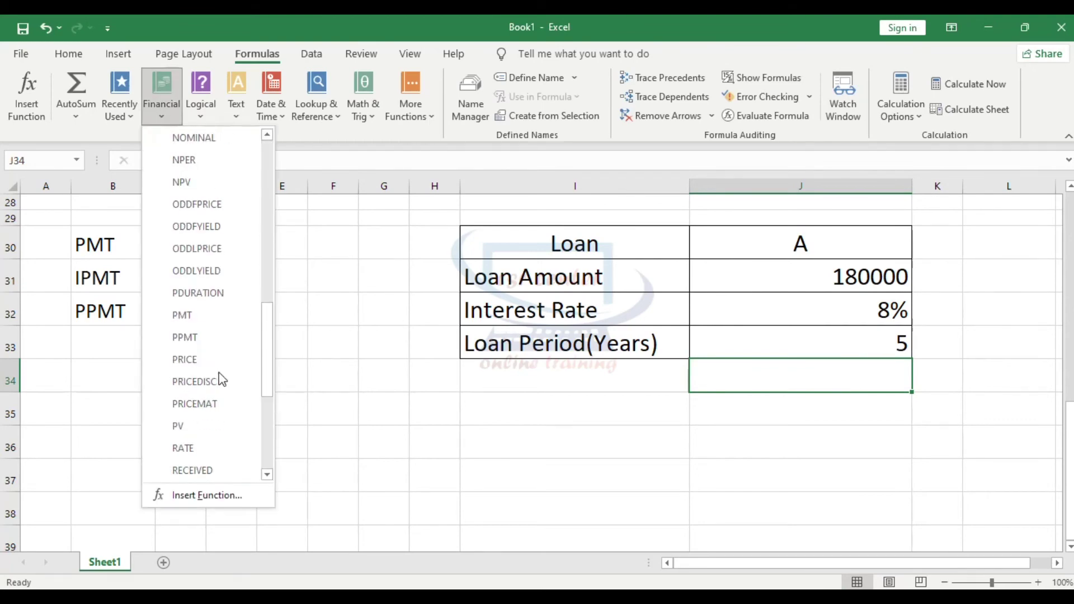
left_click(193, 319)
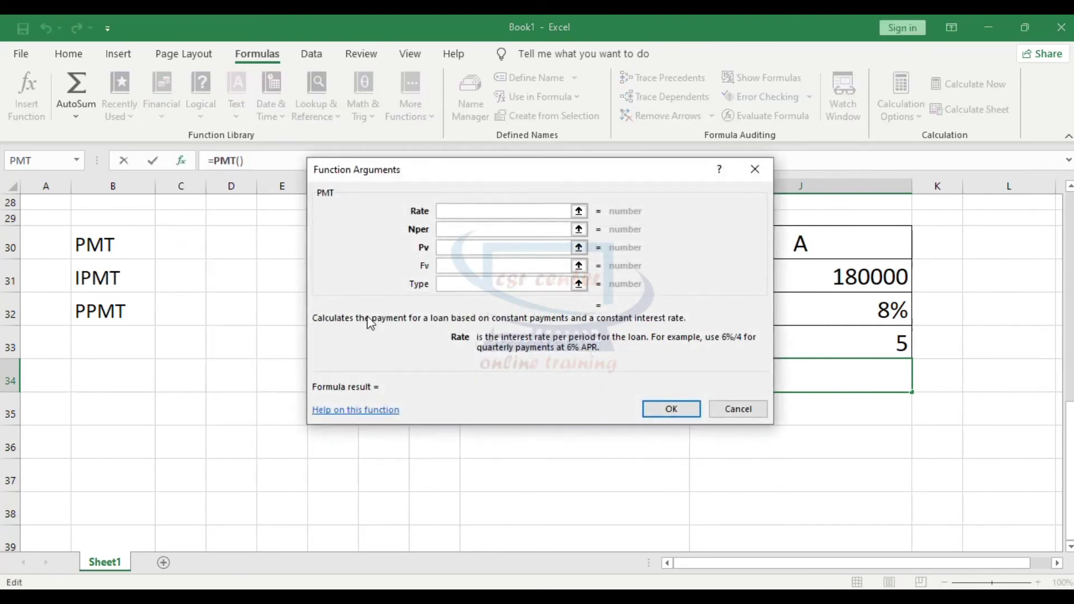
left_click_drag(649, 170, 528, 212)
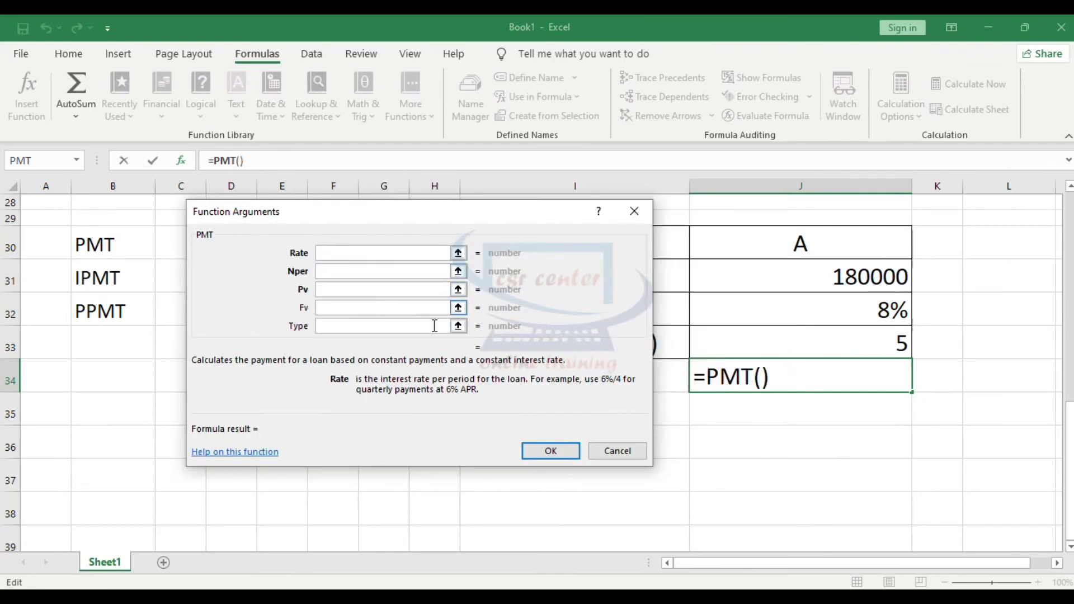
left_click(617, 451)
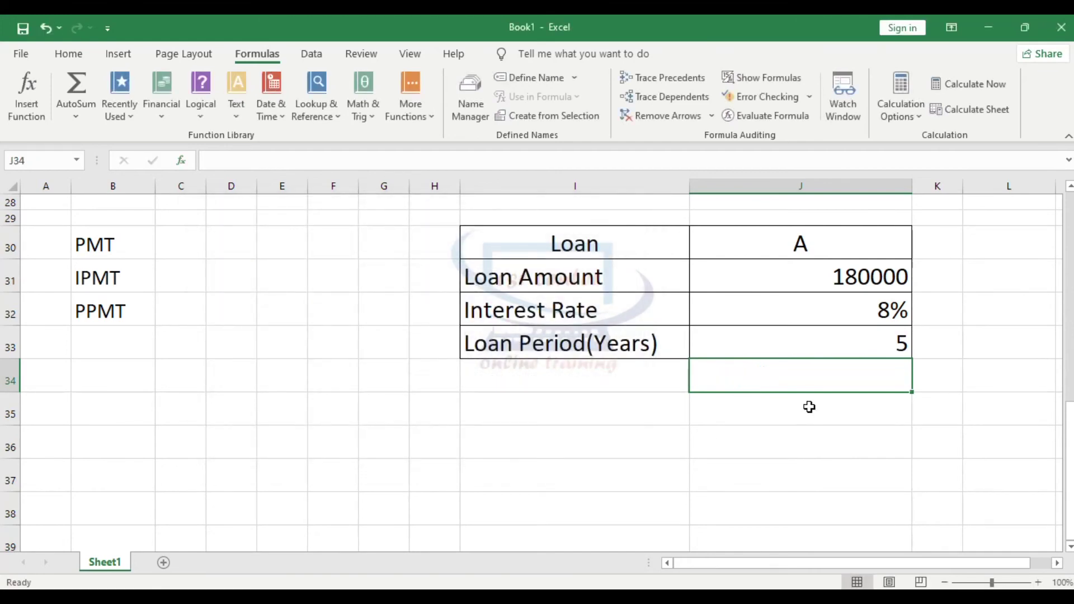
Begin a PMT formula in cell J34 with the monthly interest rate J32/12 as its rate argument.
type("=")
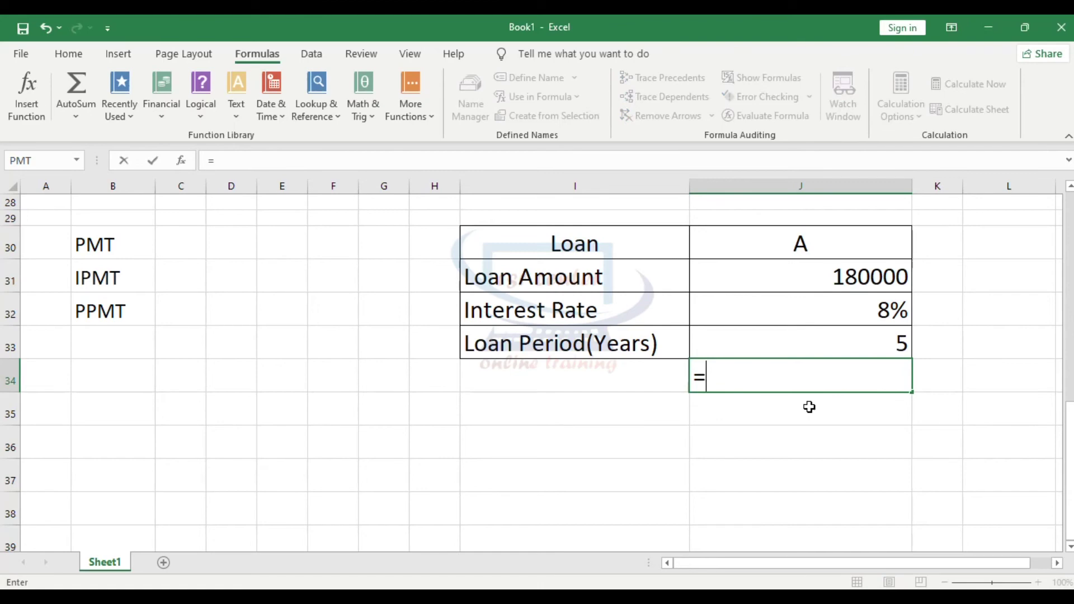
type("pmt")
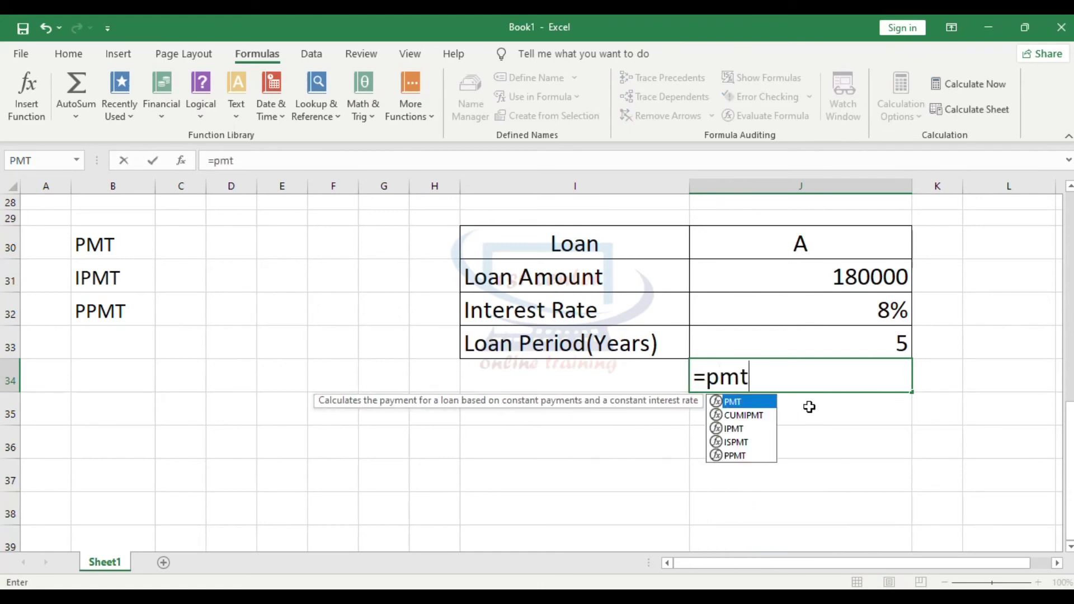
type("(")
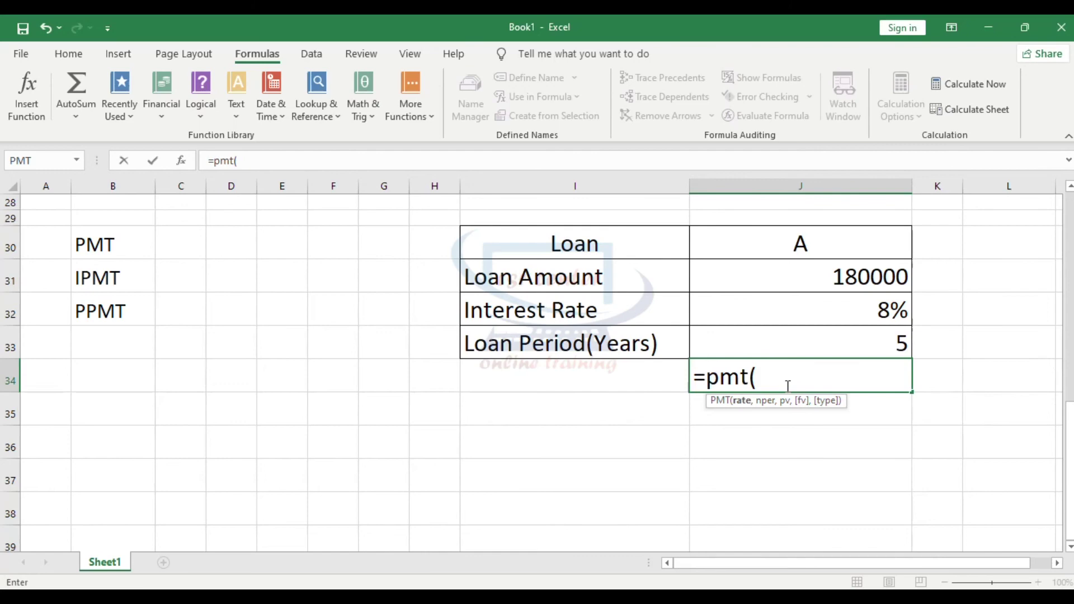
left_click(872, 307)
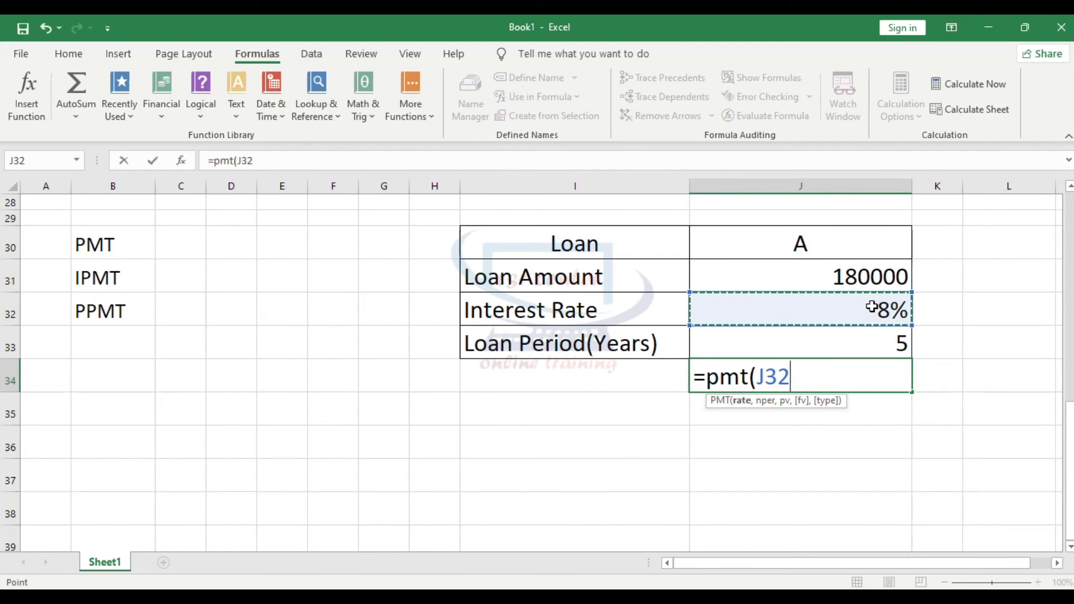
type("/")
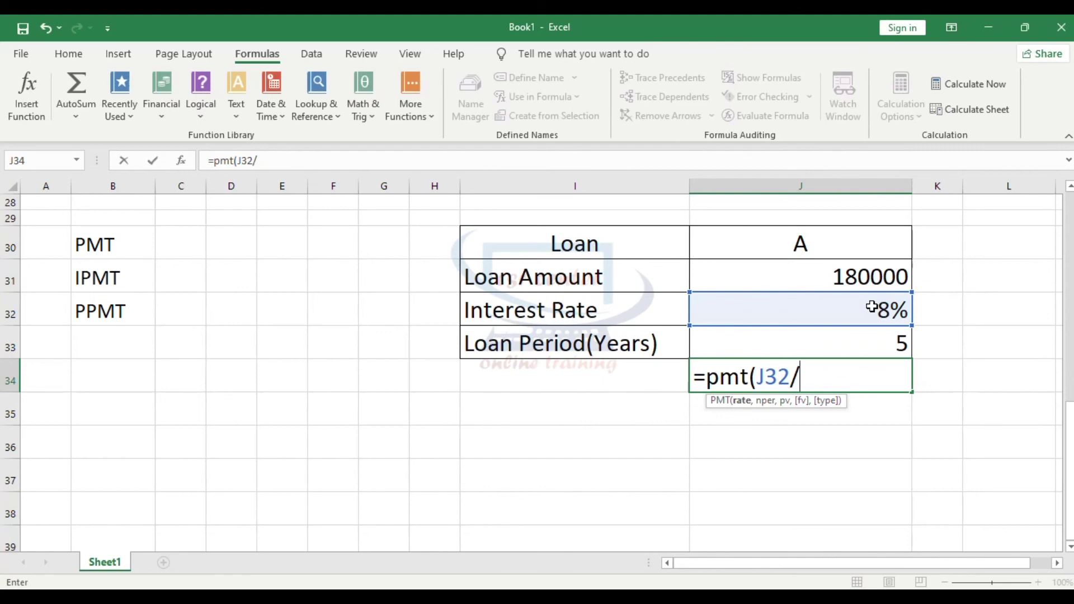
type("12")
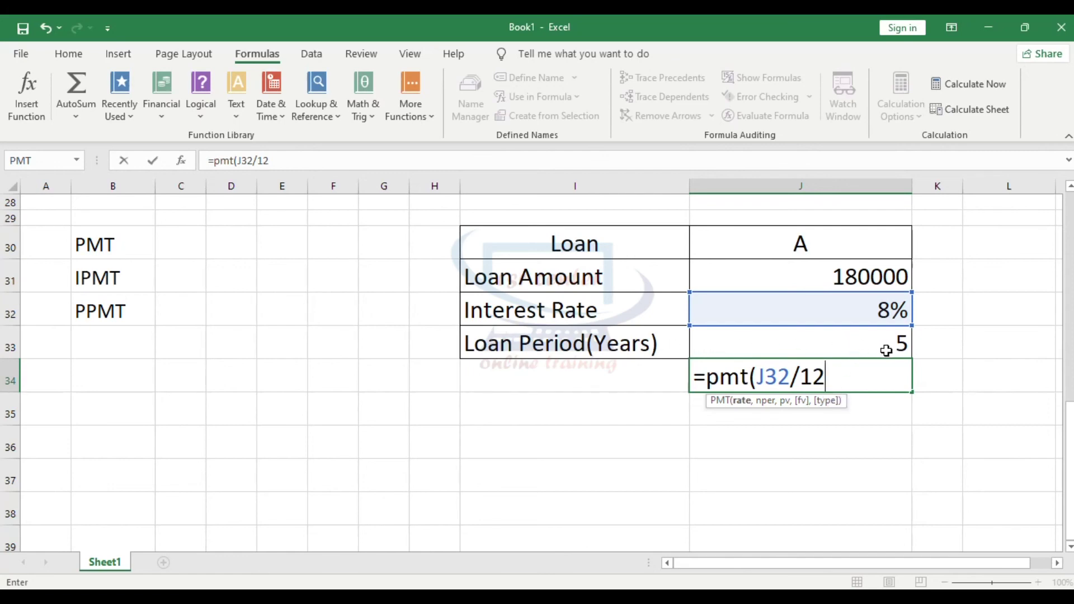
left_click(834, 378)
type(",")
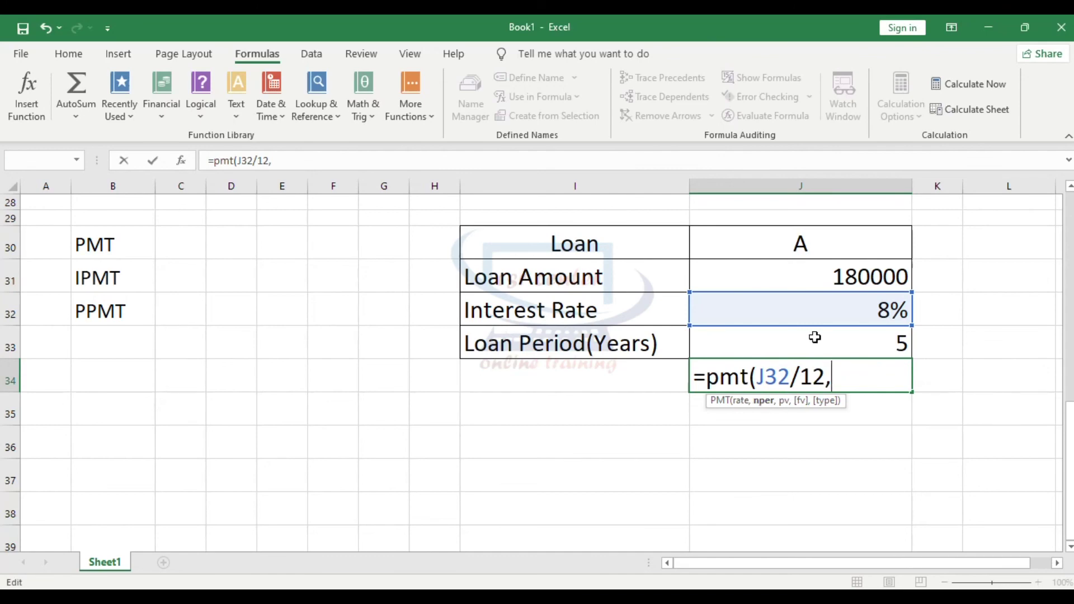
Complete the PMT formula in J34 with J33*12 as the number of periods and J31 as the present value.
left_click(892, 343)
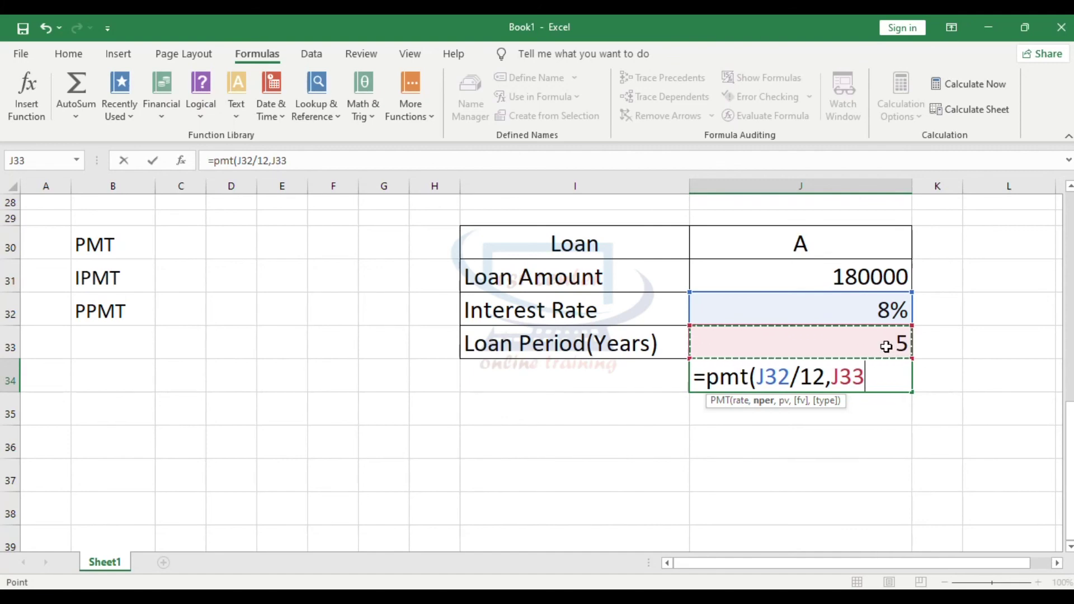
type("*12")
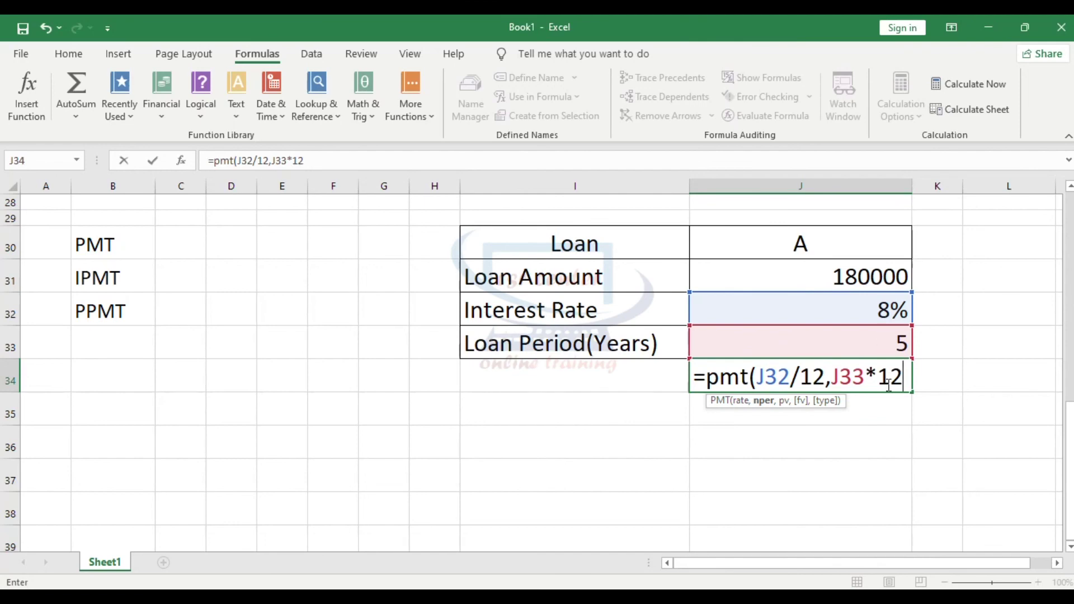
type(",")
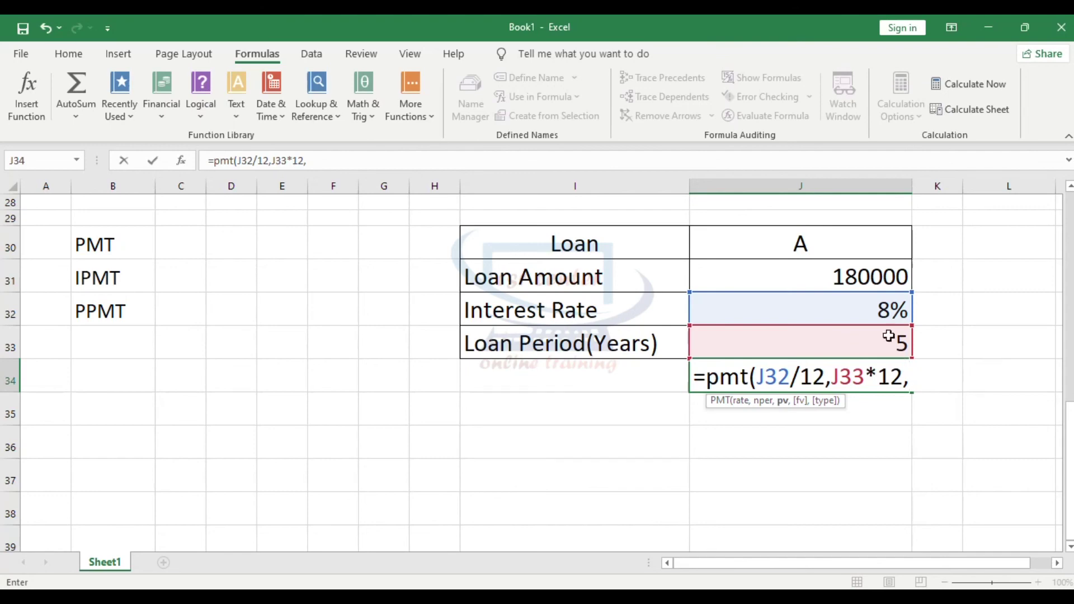
left_click(860, 276)
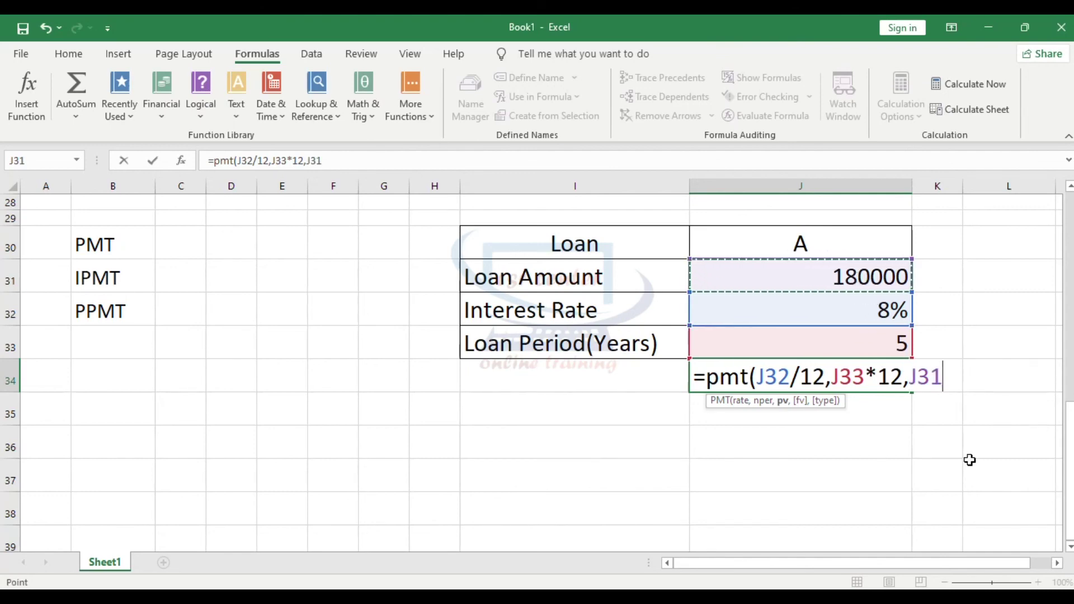
type(")")
key("Return")
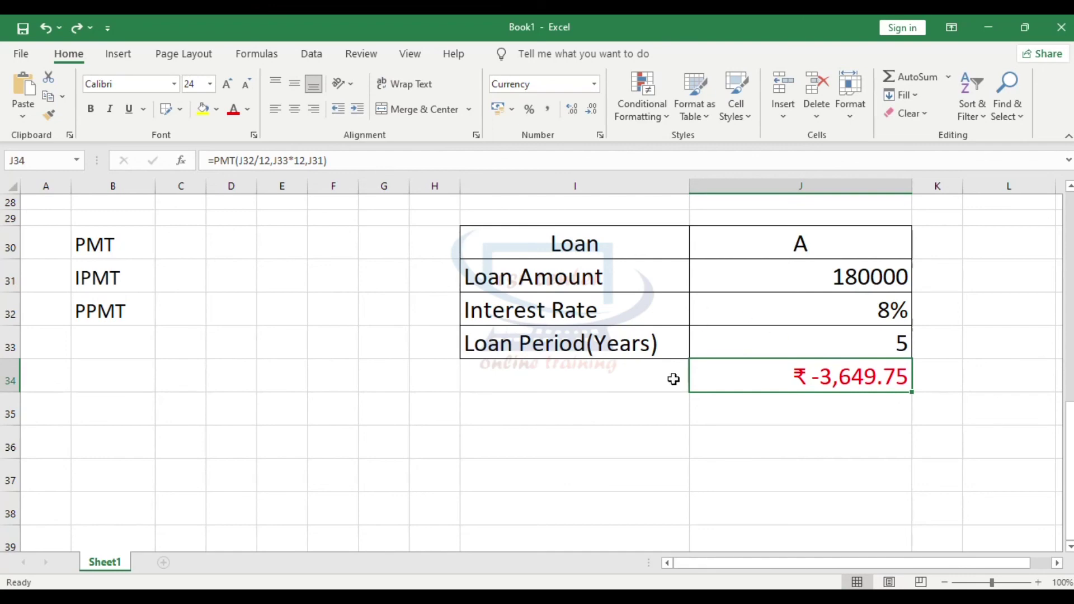
scroll(643, 386, "up", 1)
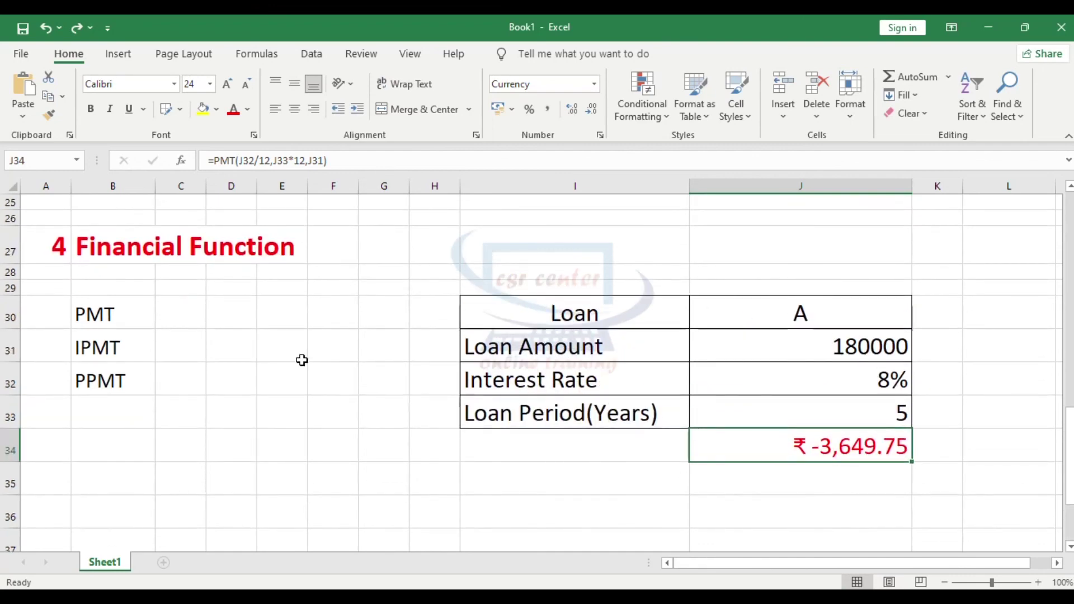